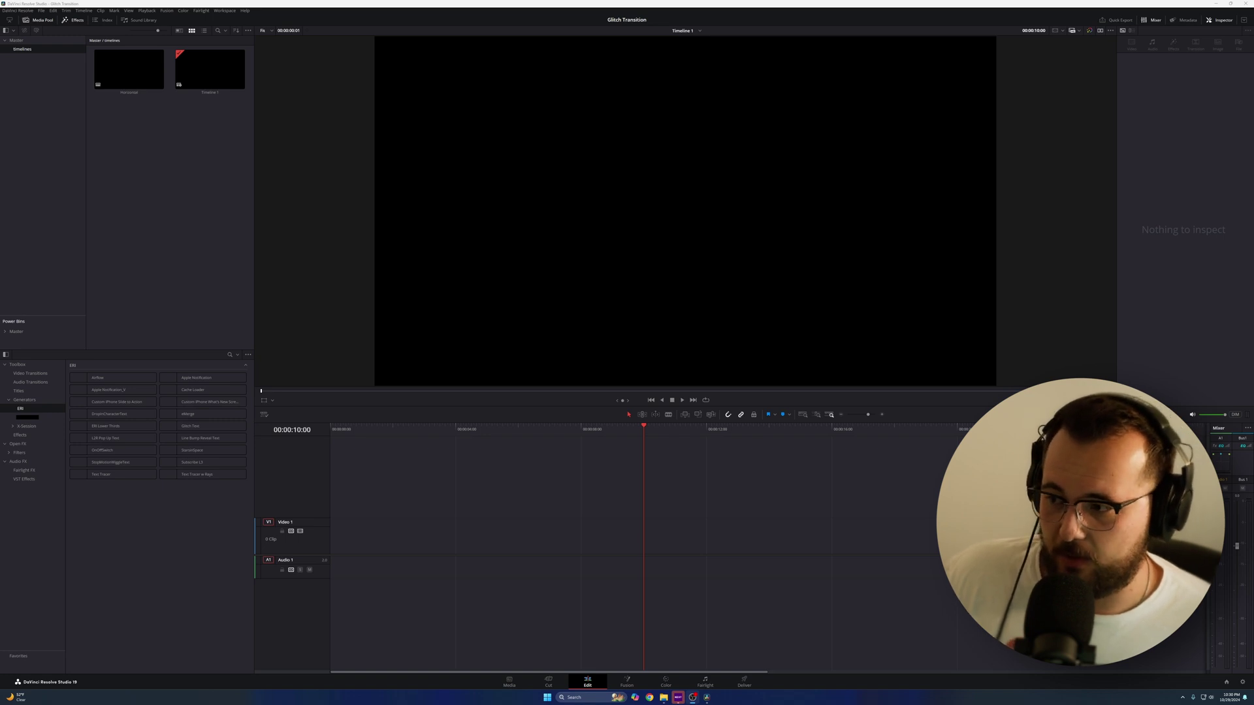
Step: Return the playhead to 00:00:00:00 at the start of the empty Timeline 1
{"action": "key", "text": "Home"}
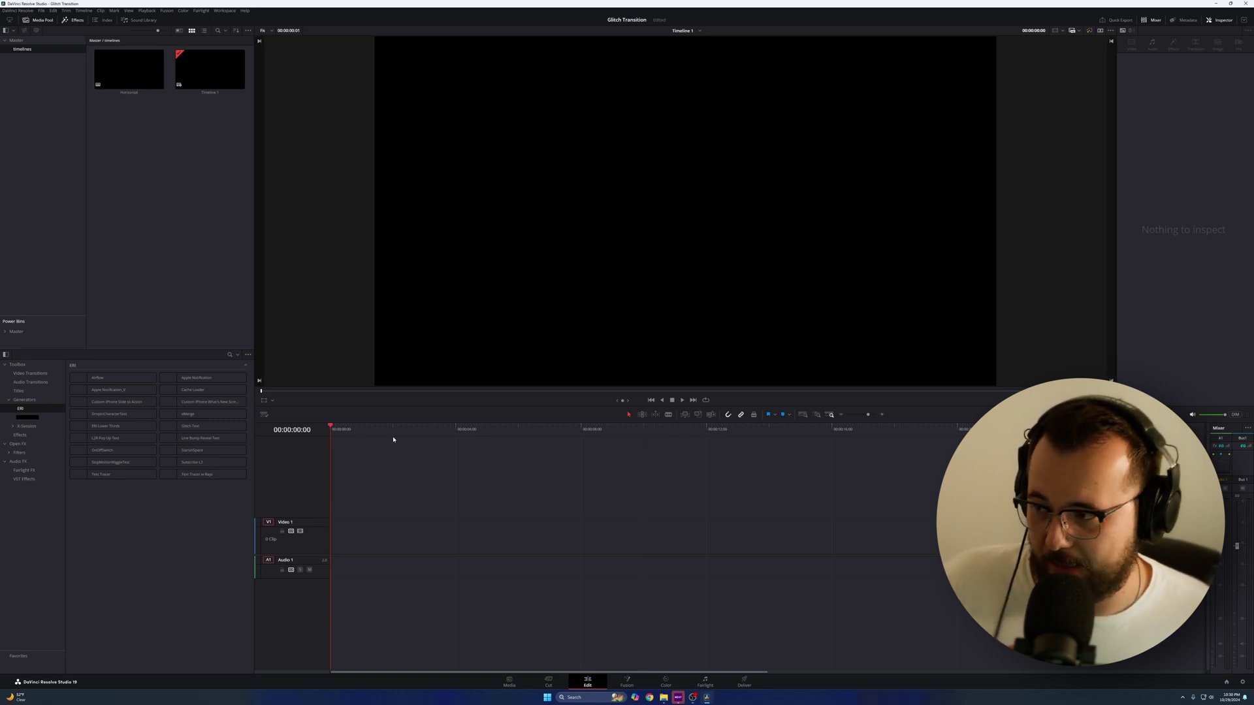
Step: Place a Fusion Composition clip from the video effects at the start of Video 1
{"action": "left_click", "coordinate": [25, 436]}
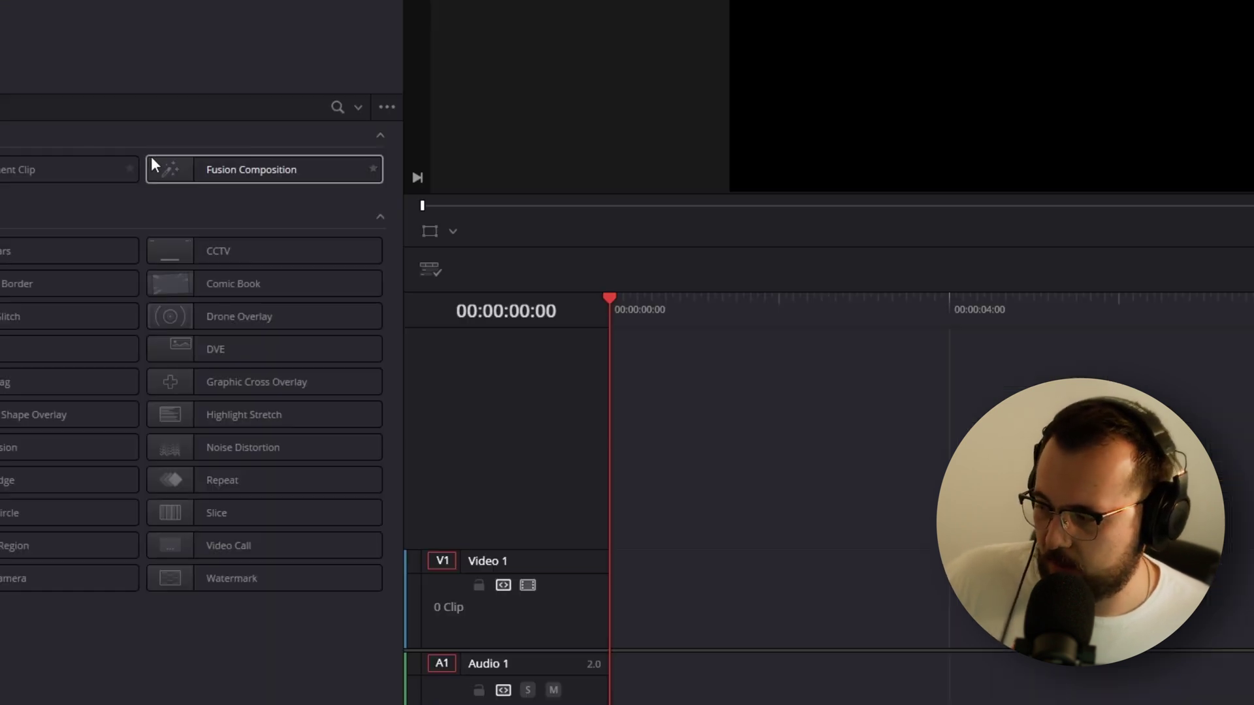
{"action": "left_click_drag", "start_coordinate": [162, 372], "coordinate": [393, 517]}
{"action": "left_click_drag", "start_coordinate": [777, 547], "coordinate": [680, 617]}
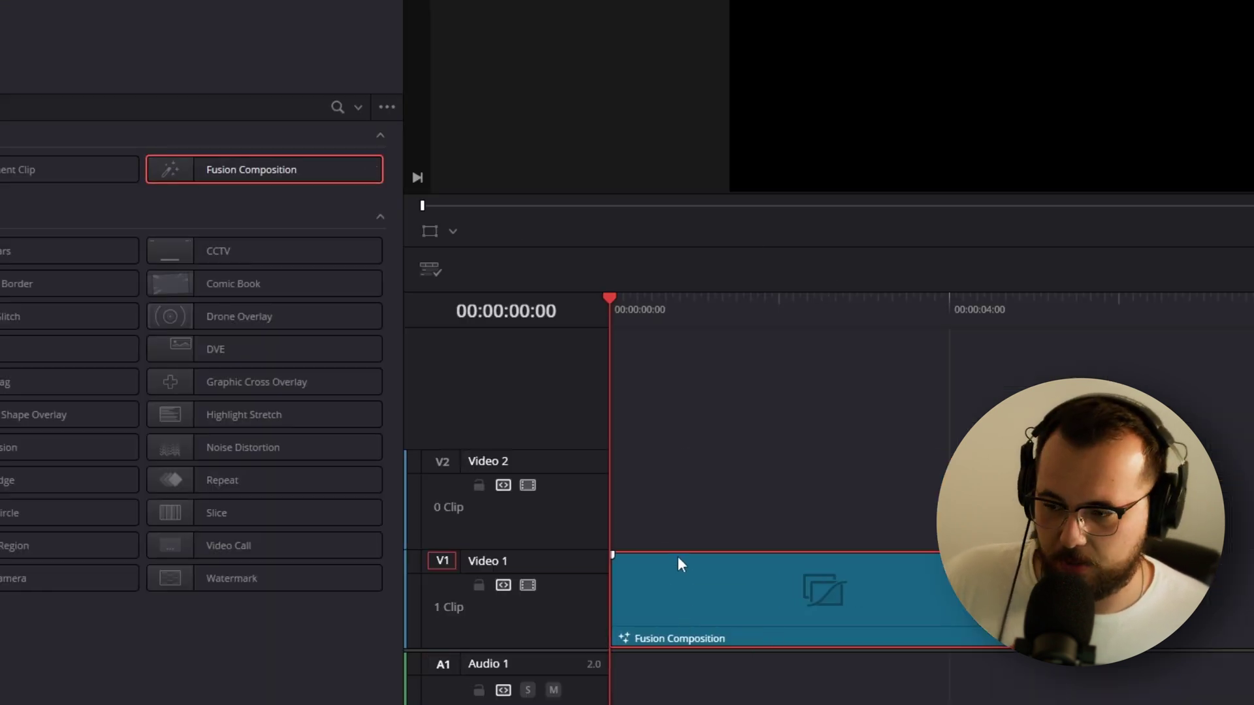
Step: Scrub into the Fusion Composition clip and open it in the Fusion page
{"action": "left_click_drag", "start_coordinate": [757, 313], "coordinate": [983, 315]}
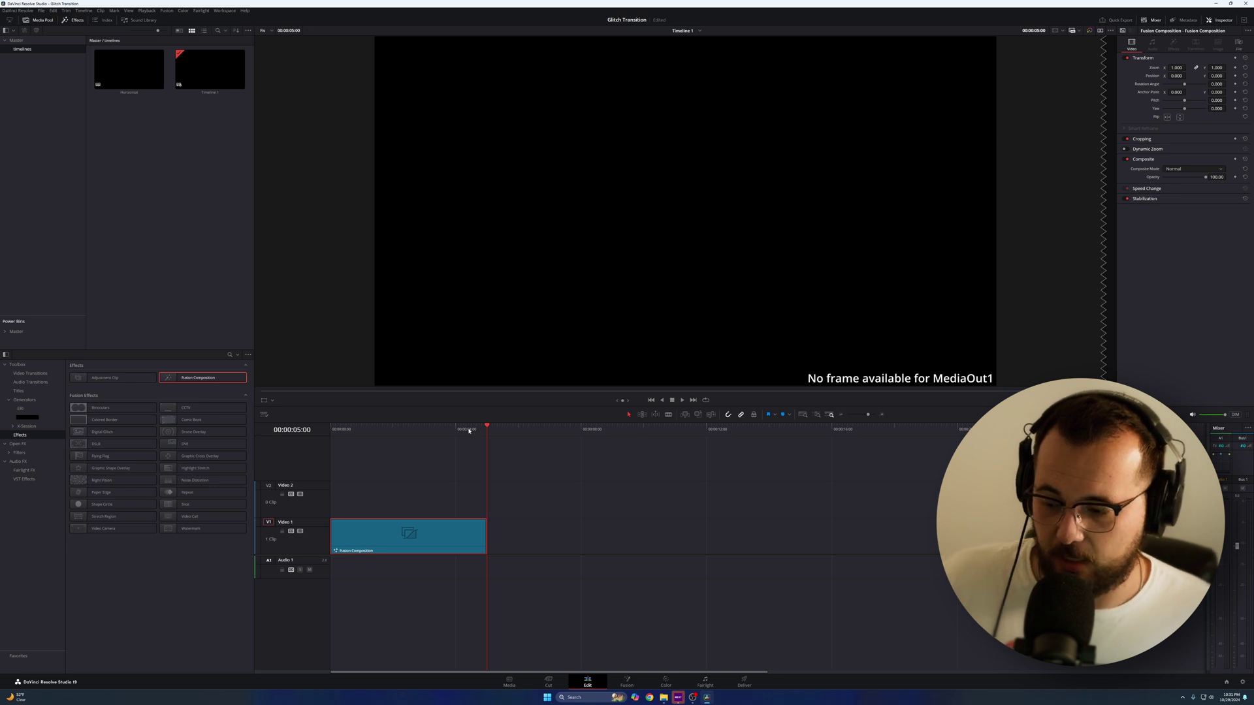
{"action": "left_click", "coordinate": [414, 430]}
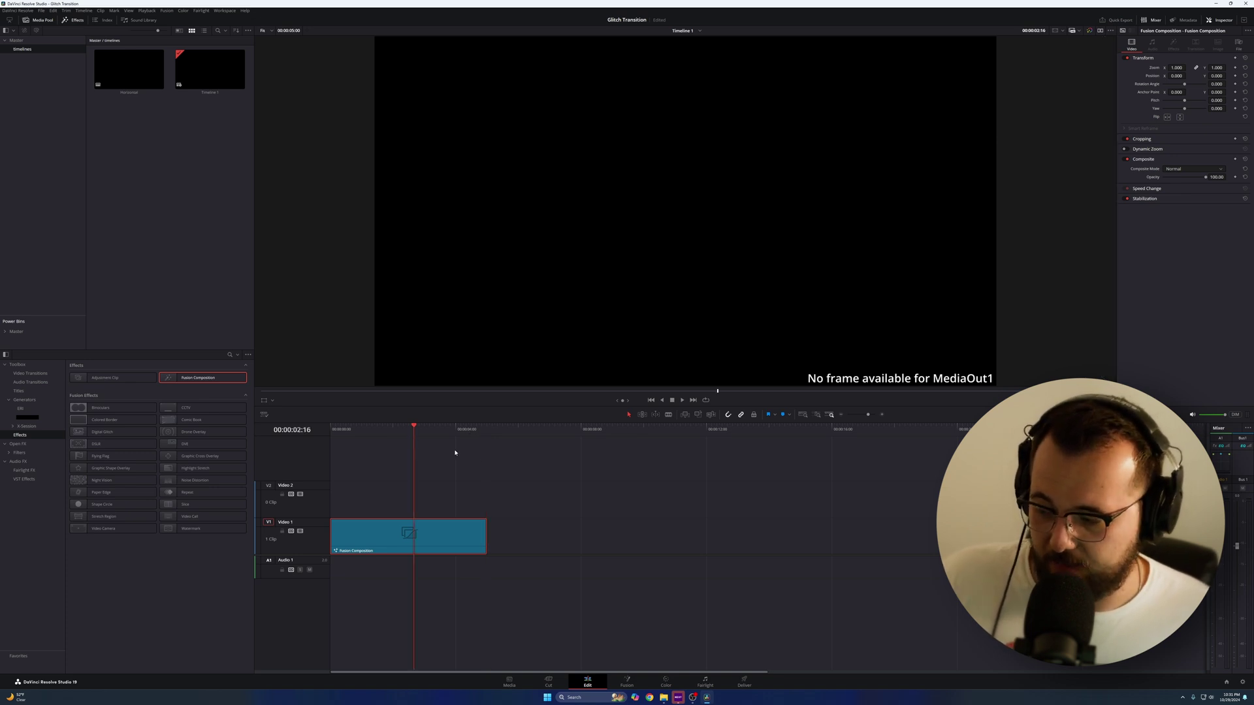
{"action": "right_click", "coordinate": [424, 529]}
{"action": "left_click", "coordinate": [457, 623]}
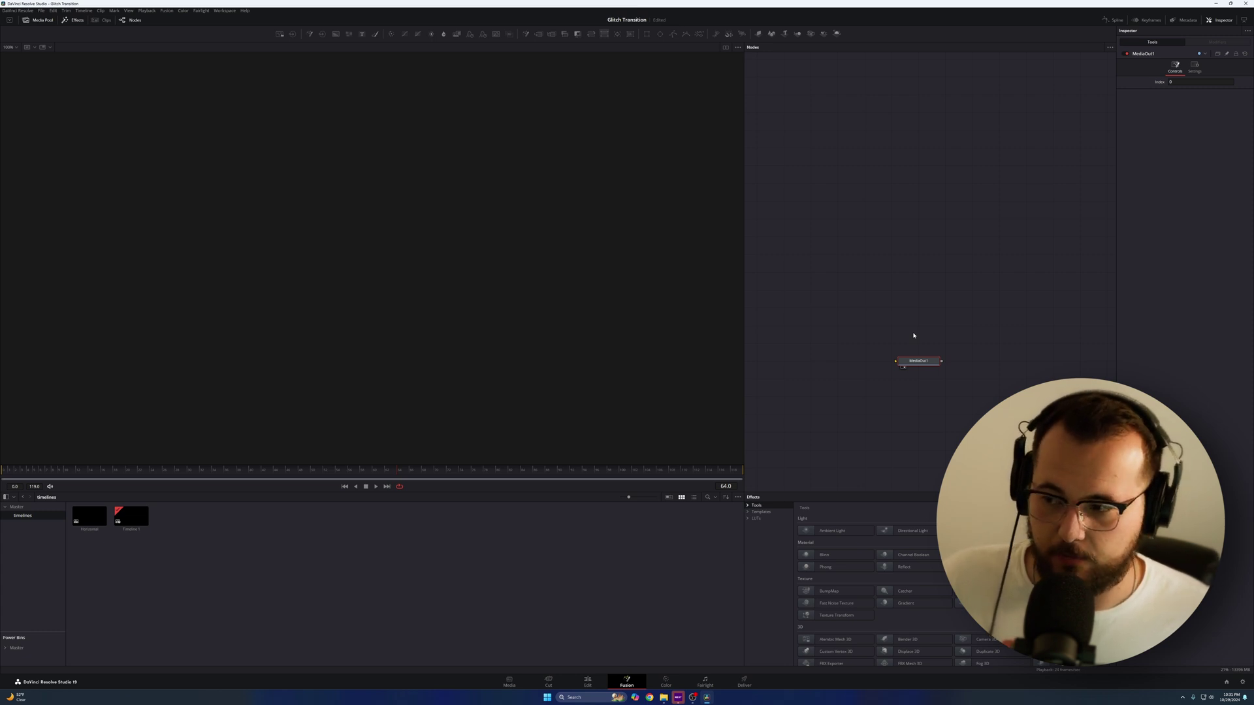
Step: Add a Background node above MediaOut1 with its Alpha set to 0
{"action": "left_click_drag", "start_coordinate": [336, 33], "coordinate": [920, 360]}
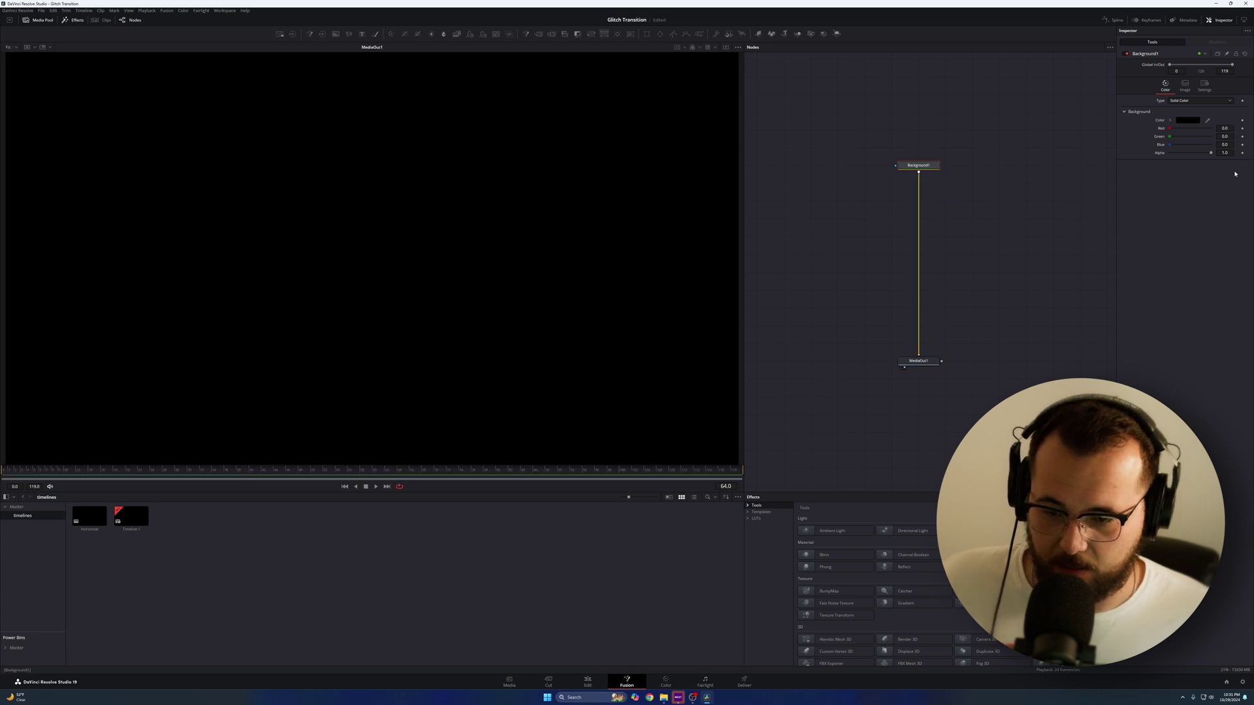
{"action": "left_click_drag", "start_coordinate": [1211, 152], "coordinate": [1116, 157]}
{"action": "scroll", "coordinate": [829, 189], "scroll_direction": "down", "scroll_amount": 1}
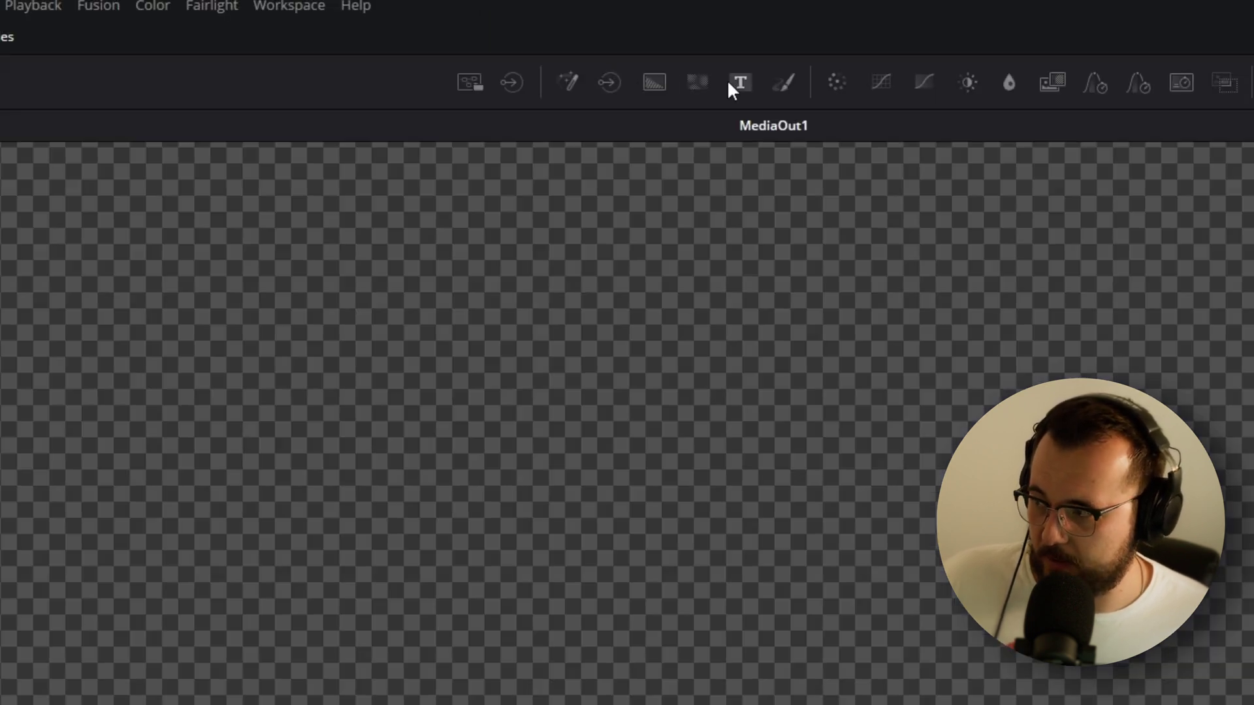
Step: Add a Text node reading SUBSCRIBE in the Montserrat Bold font
{"action": "left_click", "coordinate": [731, 85]}
{"action": "left_click", "coordinate": [1148, 303]}
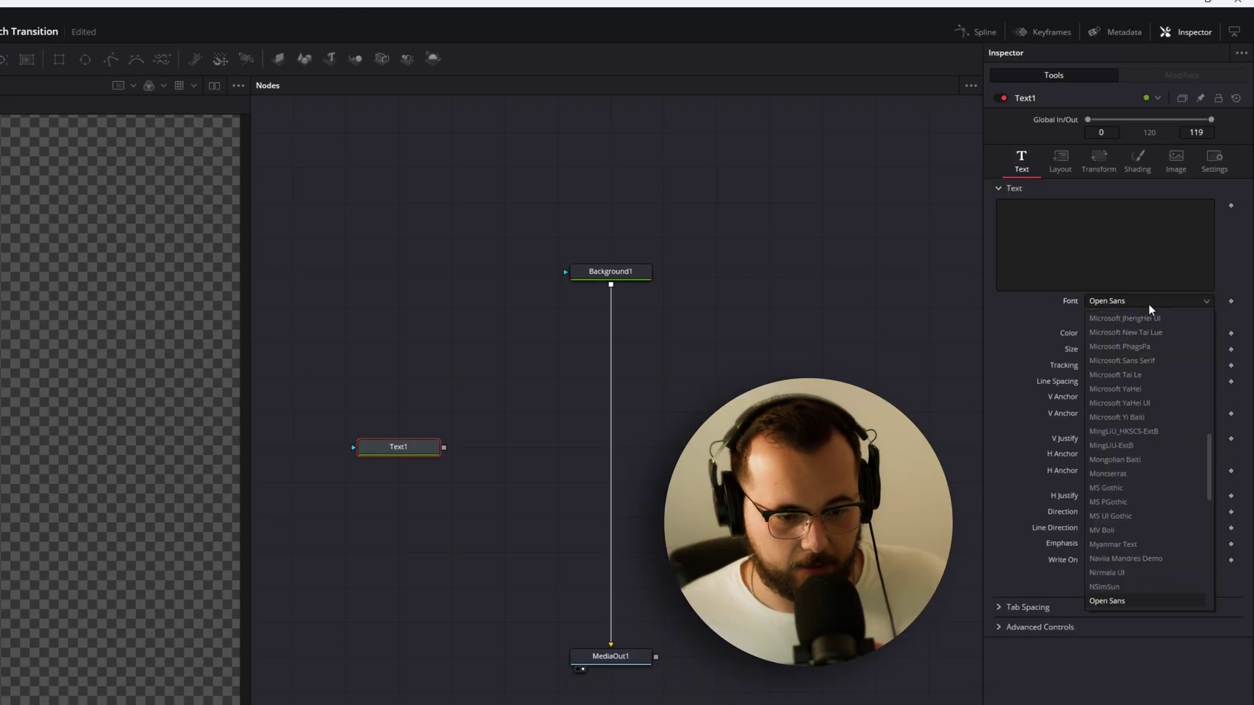
{"action": "left_click", "coordinate": [1110, 394]}
{"action": "left_click", "coordinate": [1059, 240]}
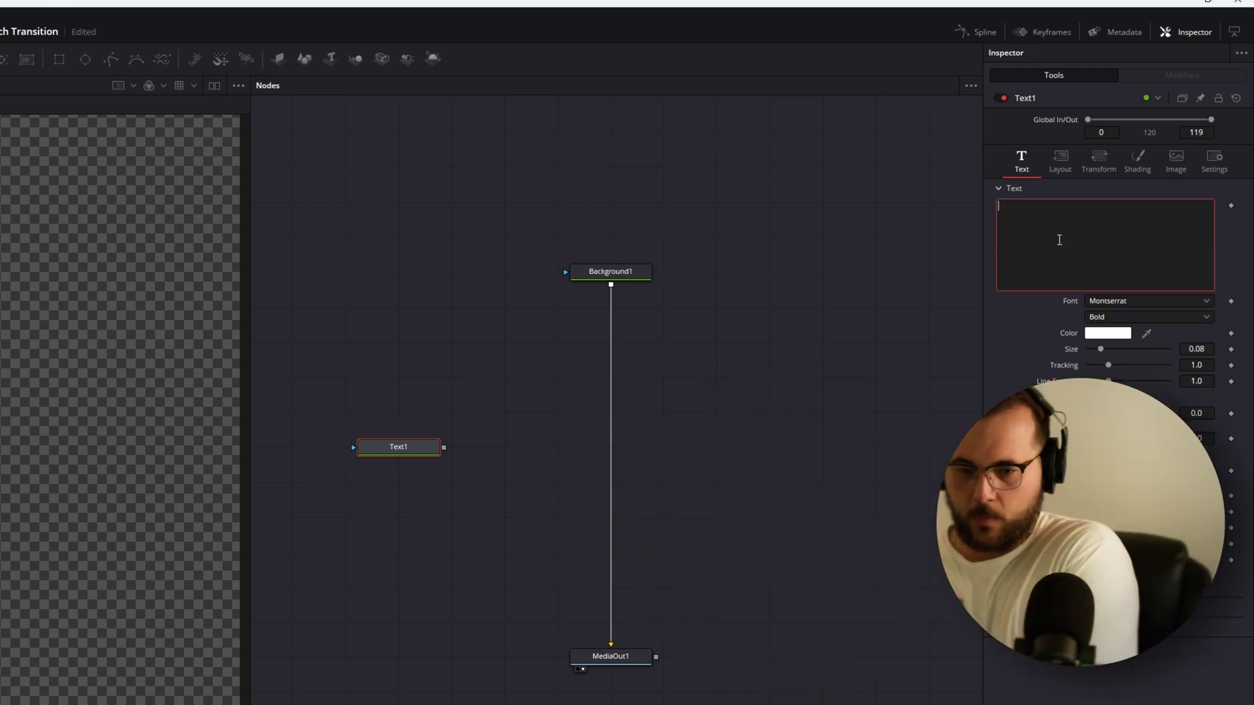
{"action": "type", "text": "SUBSCRIBE"}
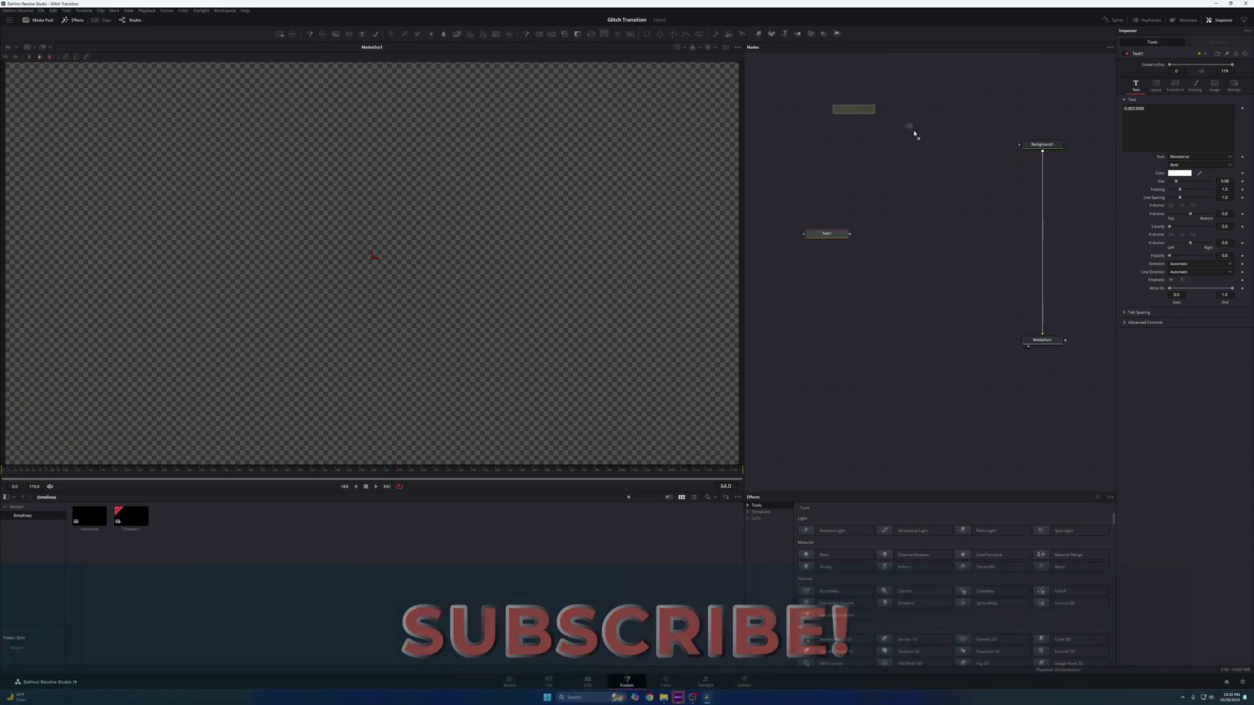
Step: Drop a Merge node onto the Background1–MediaOut1 link, then deselect it
{"action": "left_click_drag", "start_coordinate": [977, 177], "coordinate": [1042, 233]}
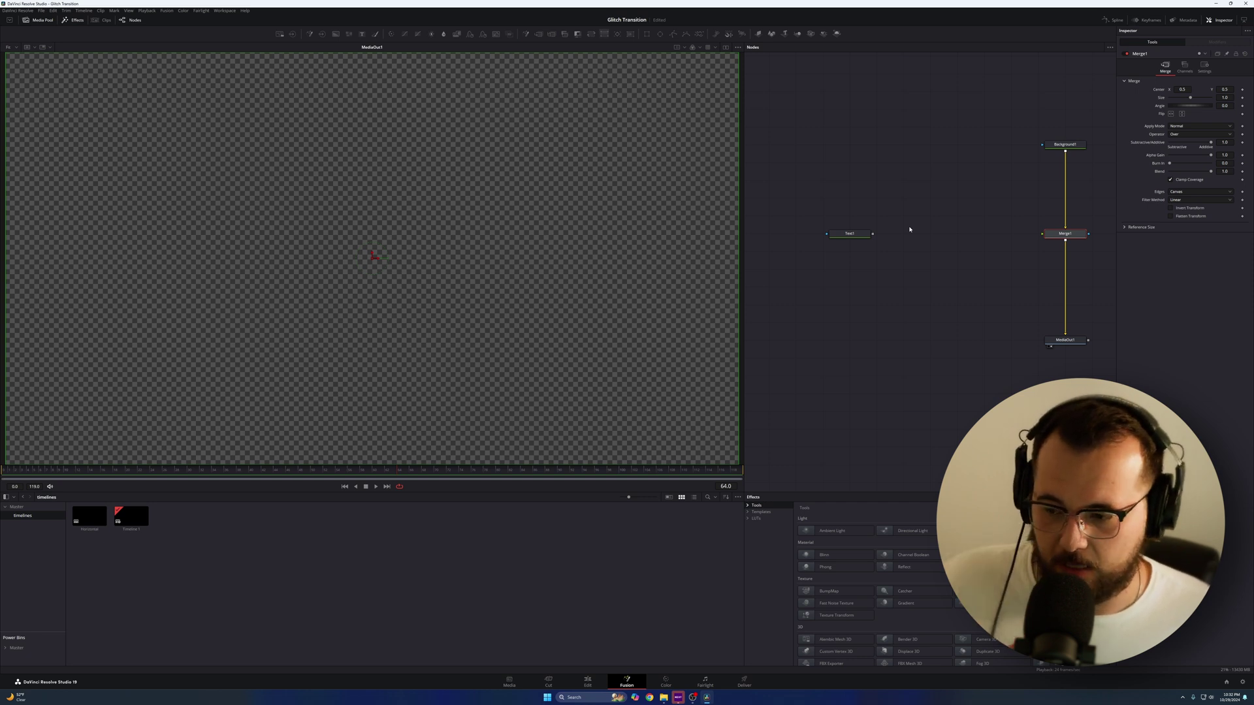
{"action": "left_click", "coordinate": [969, 238]}
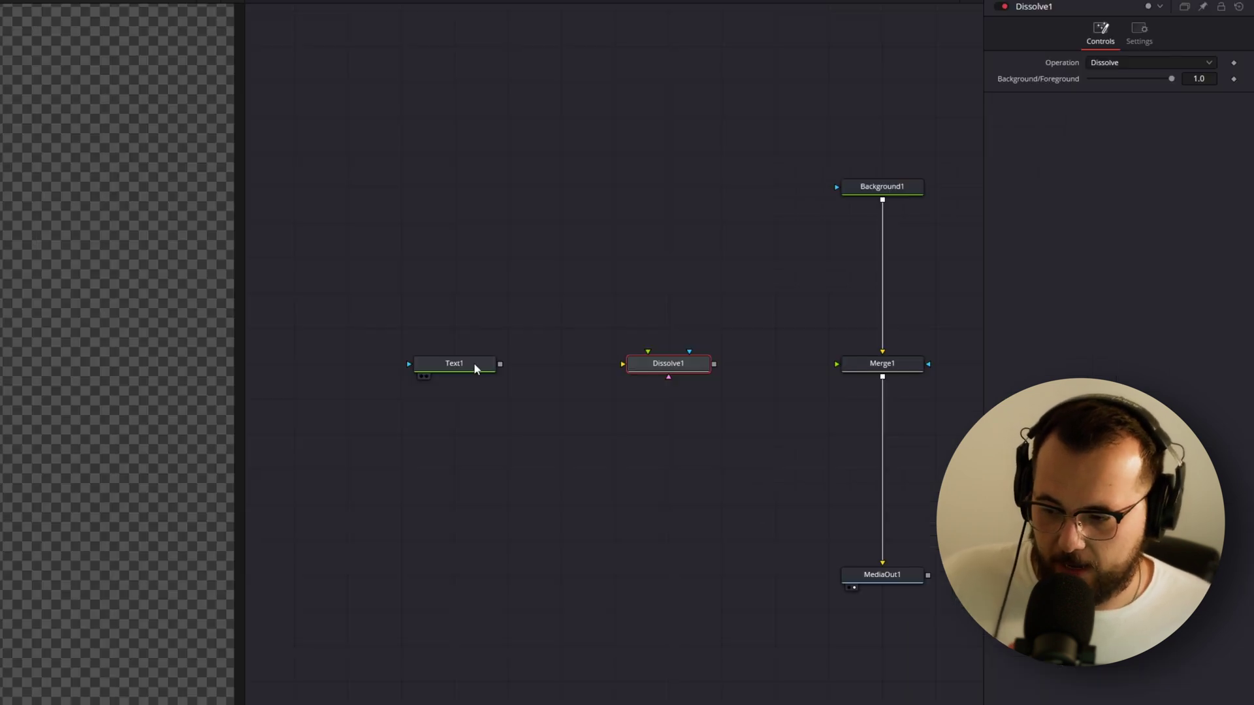
Step: Wire Text1's output into Dissolve1, and Dissolve1's output into Merge1's foreground
{"action": "left_click", "coordinate": [860, 235]}
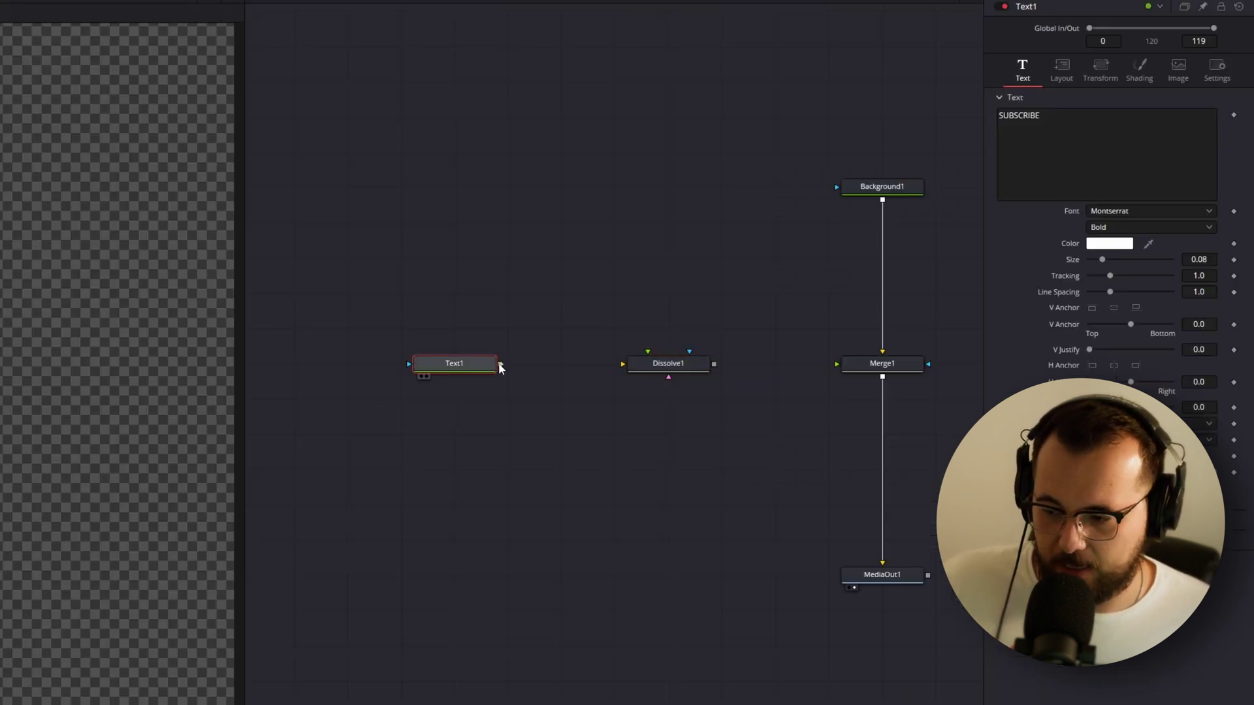
{"action": "left_click_drag", "start_coordinate": [500, 363], "coordinate": [625, 366]}
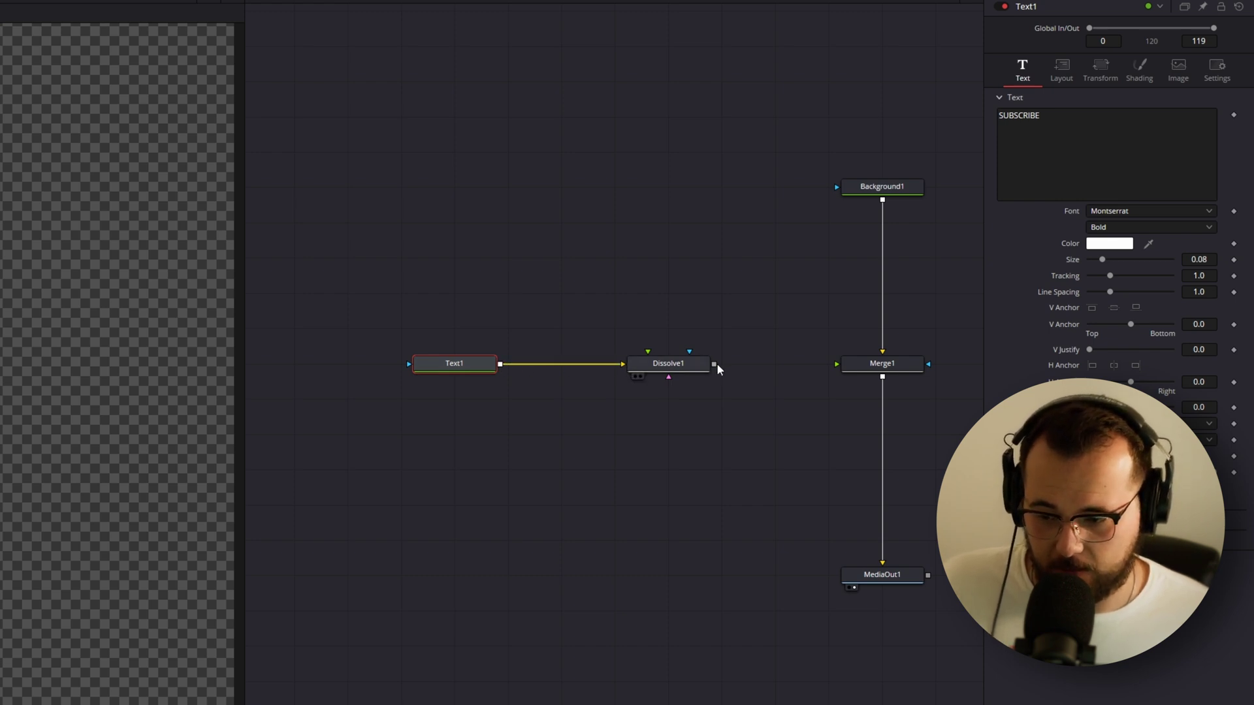
{"action": "left_click_drag", "start_coordinate": [777, 362], "coordinate": [838, 364]}
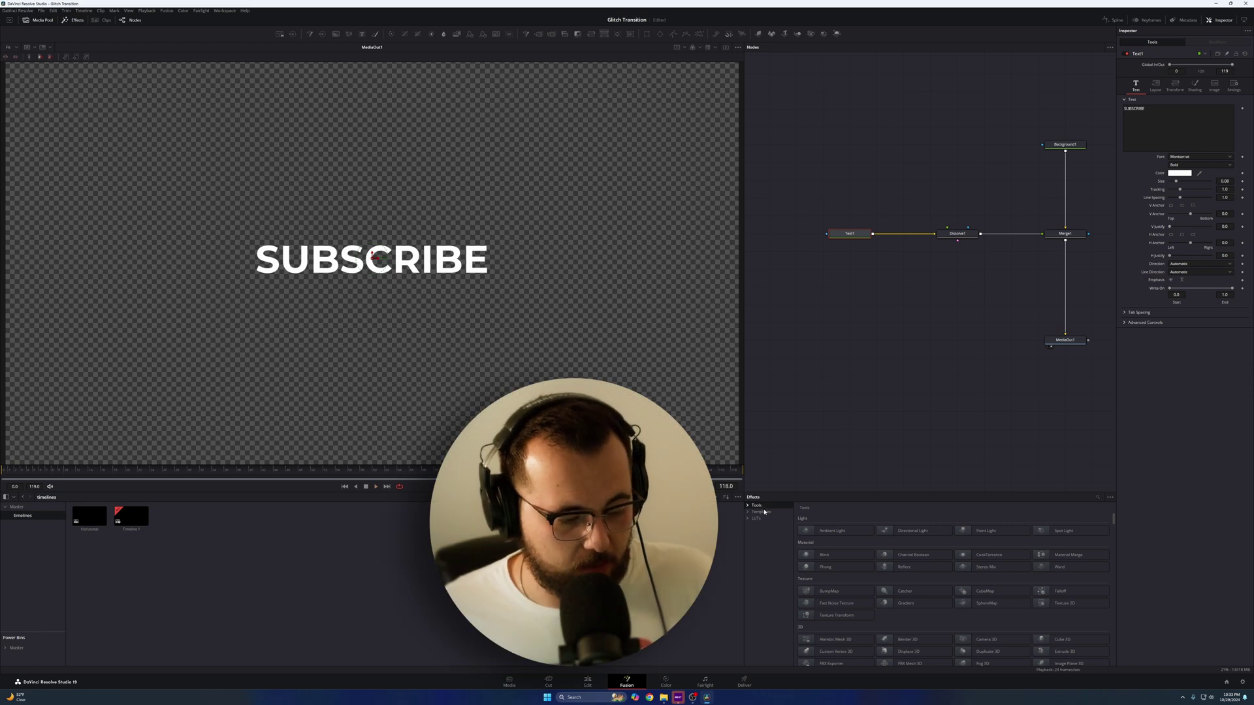
Step: Search the effects for 'glit' and drag the Digital Glitch template into the node graph
{"action": "left_click", "coordinate": [1098, 497]}
{"action": "type", "text": "glit"}
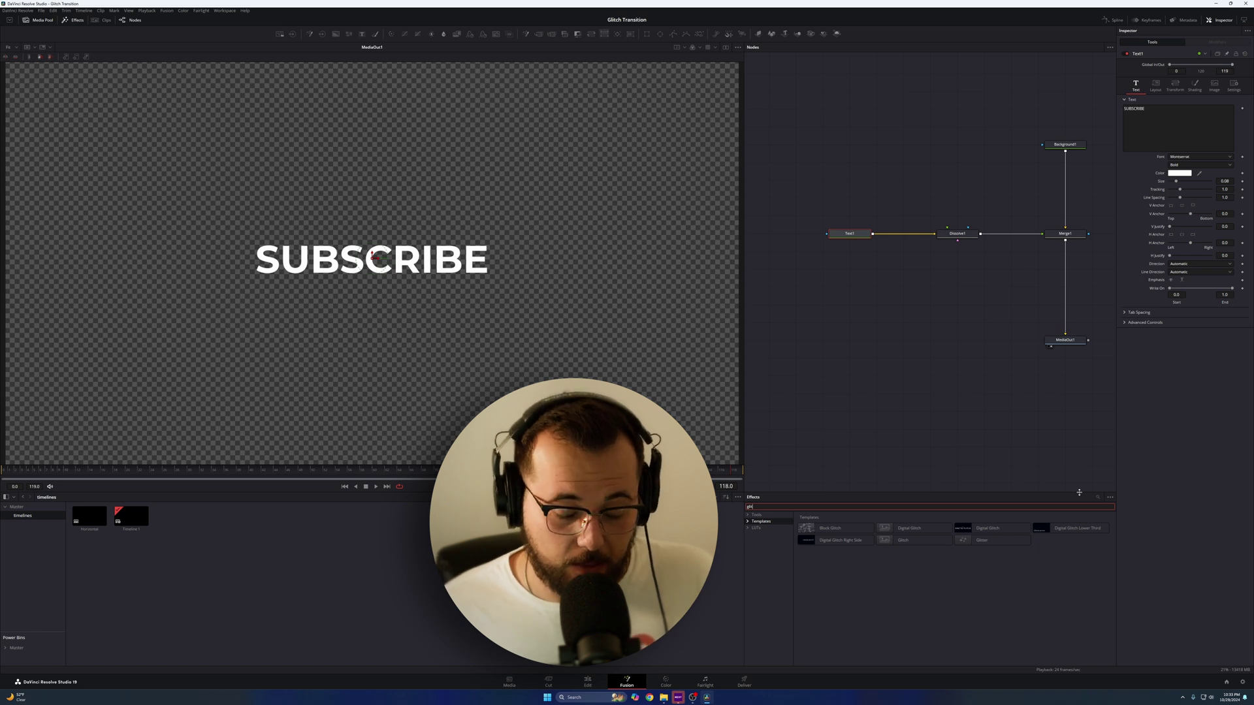
{"action": "left_click", "coordinate": [899, 529]}
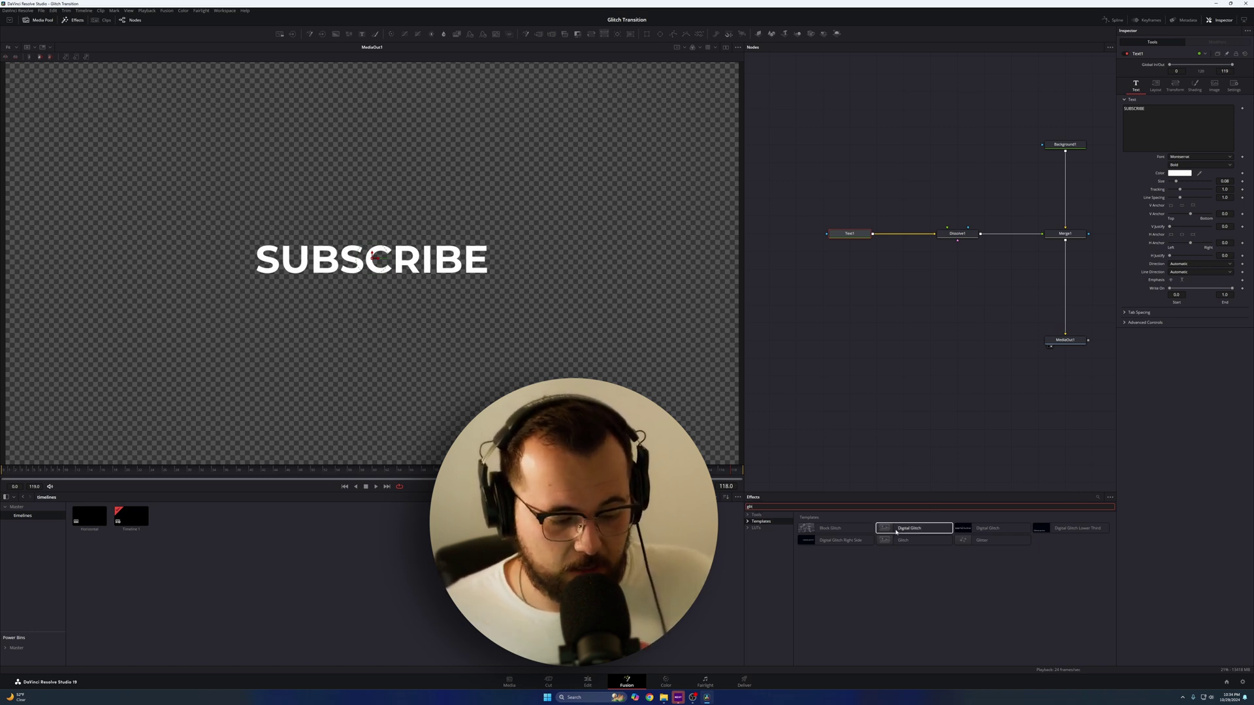
{"action": "left_click", "coordinate": [901, 527]}
{"action": "left_click_drag", "start_coordinate": [903, 519], "coordinate": [958, 163]}
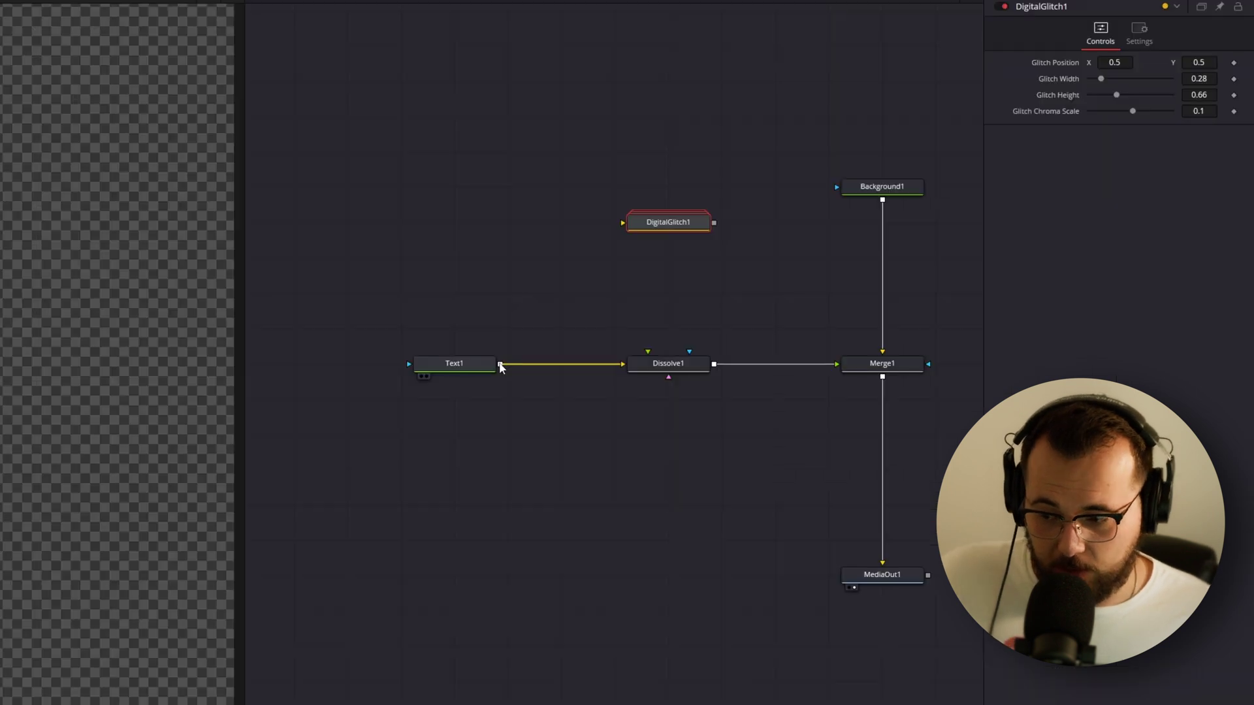
Step: Connect Text1 into DigitalGlitch1, and DigitalGlitch1 into Dissolve1's green foreground input
{"action": "left_click_drag", "start_coordinate": [873, 234], "coordinate": [879, 202]}
{"action": "left_click_drag", "start_coordinate": [512, 298], "coordinate": [622, 223]}
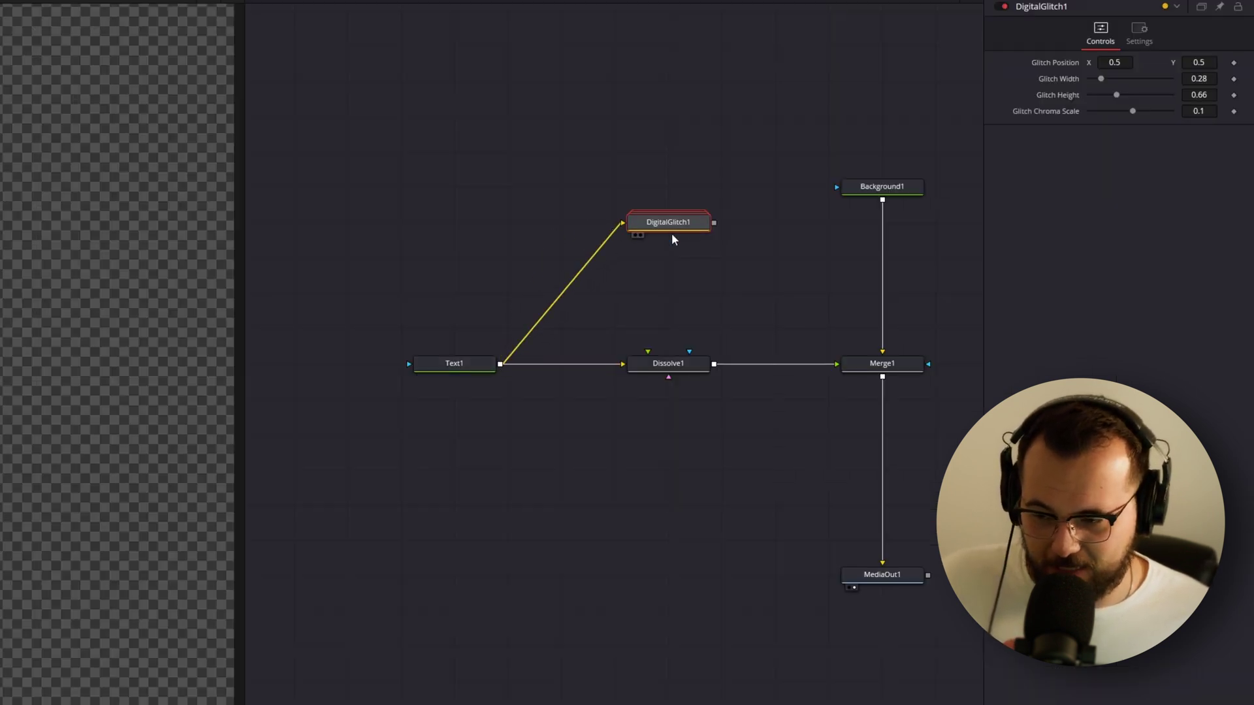
{"action": "left_click_drag", "start_coordinate": [714, 224], "coordinate": [721, 234]}
{"action": "left_click_drag", "start_coordinate": [656, 301], "coordinate": [647, 358]}
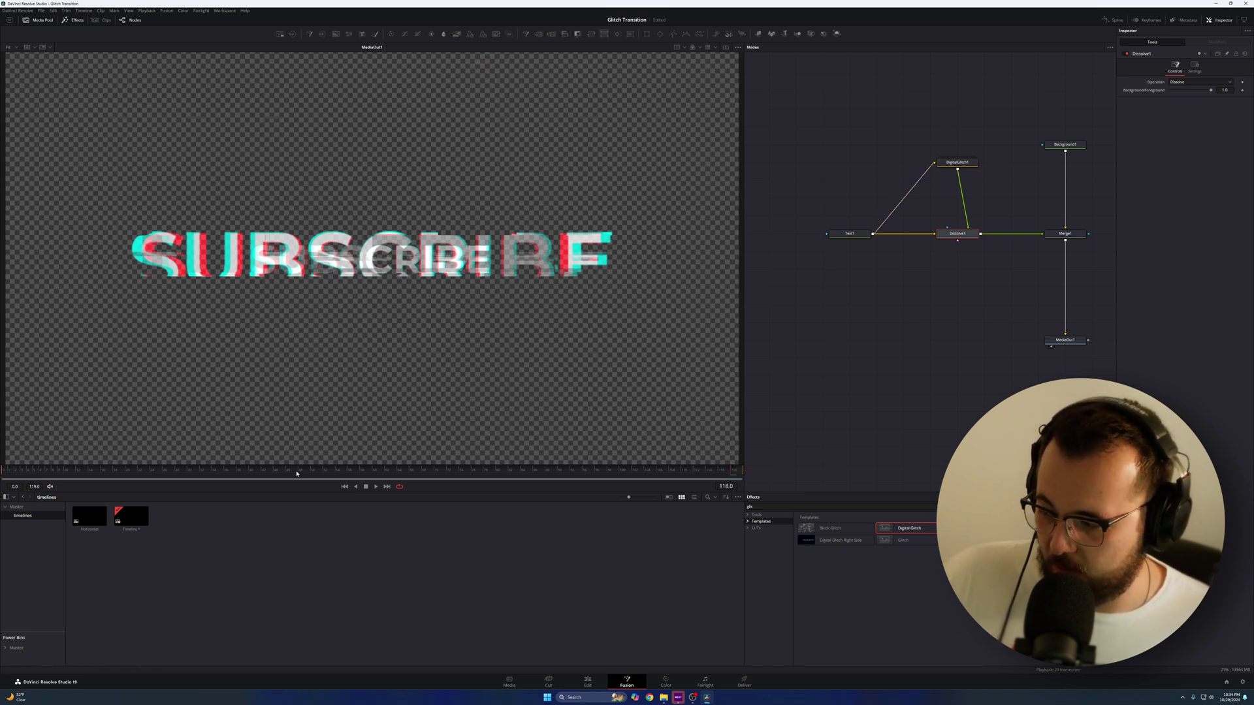
Step: Play the comp from an early frame and push Dissolve1's Background/Foreground slider to 1.0
{"action": "left_click", "coordinate": [57, 471]}
{"action": "key", "text": "space"}
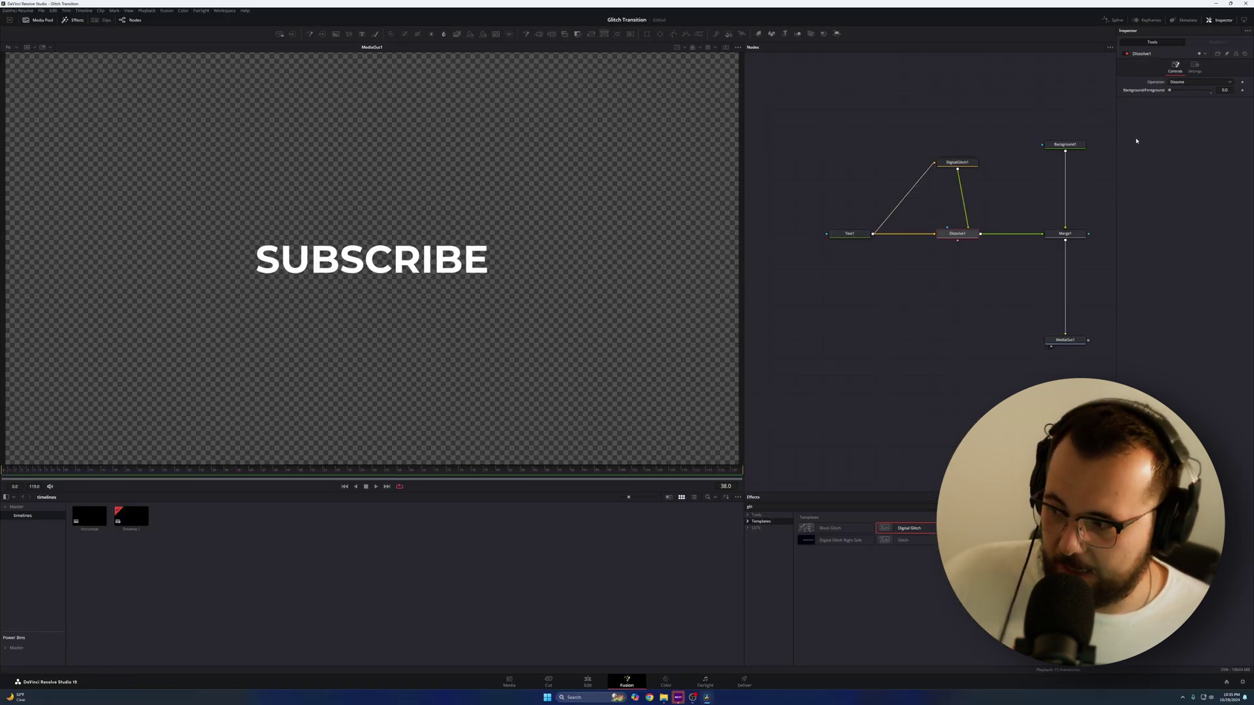
{"action": "left_click_drag", "start_coordinate": [1169, 91], "coordinate": [1211, 90]}
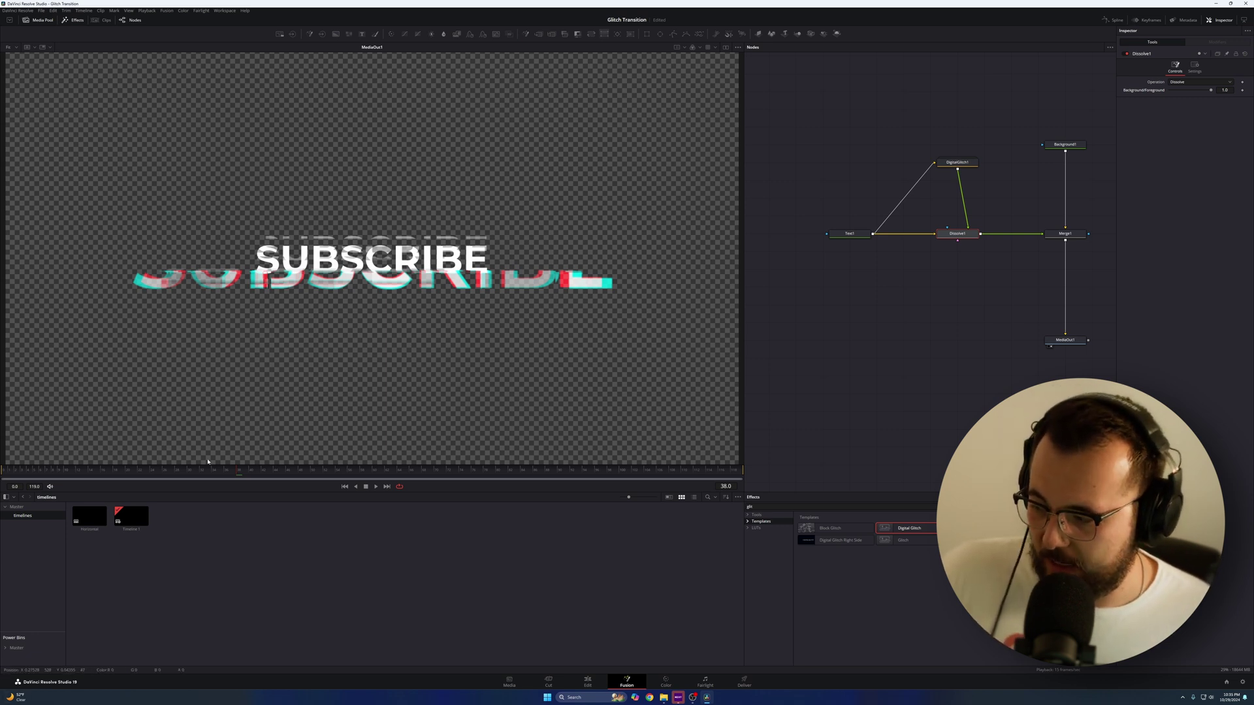
Step: Keyframe Merge1's Blend at 0.0 on the first frame, then play back the fade-in
{"action": "left_click_drag", "start_coordinate": [203, 472], "coordinate": [1, 473]}
{"action": "left_click", "coordinate": [1065, 233]}
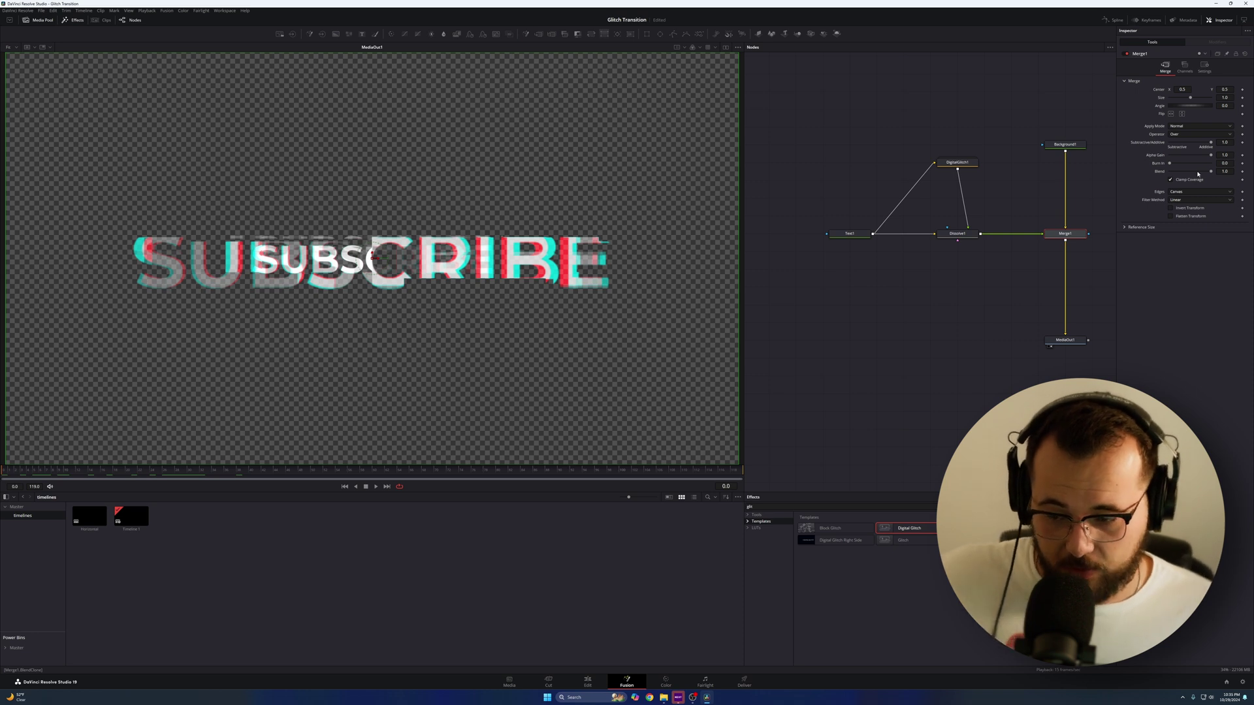
{"action": "left_click_drag", "start_coordinate": [1211, 171], "coordinate": [1202, 173]}
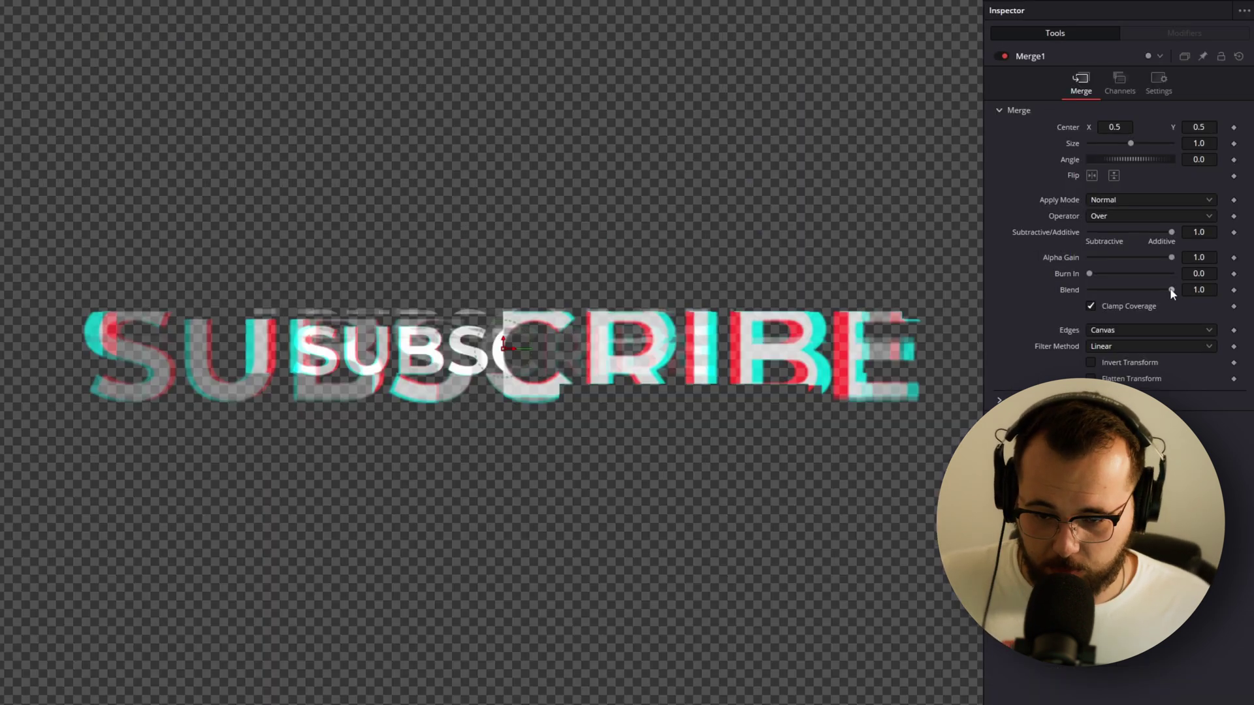
{"action": "left_click_drag", "start_coordinate": [1151, 294], "coordinate": [1069, 288]}
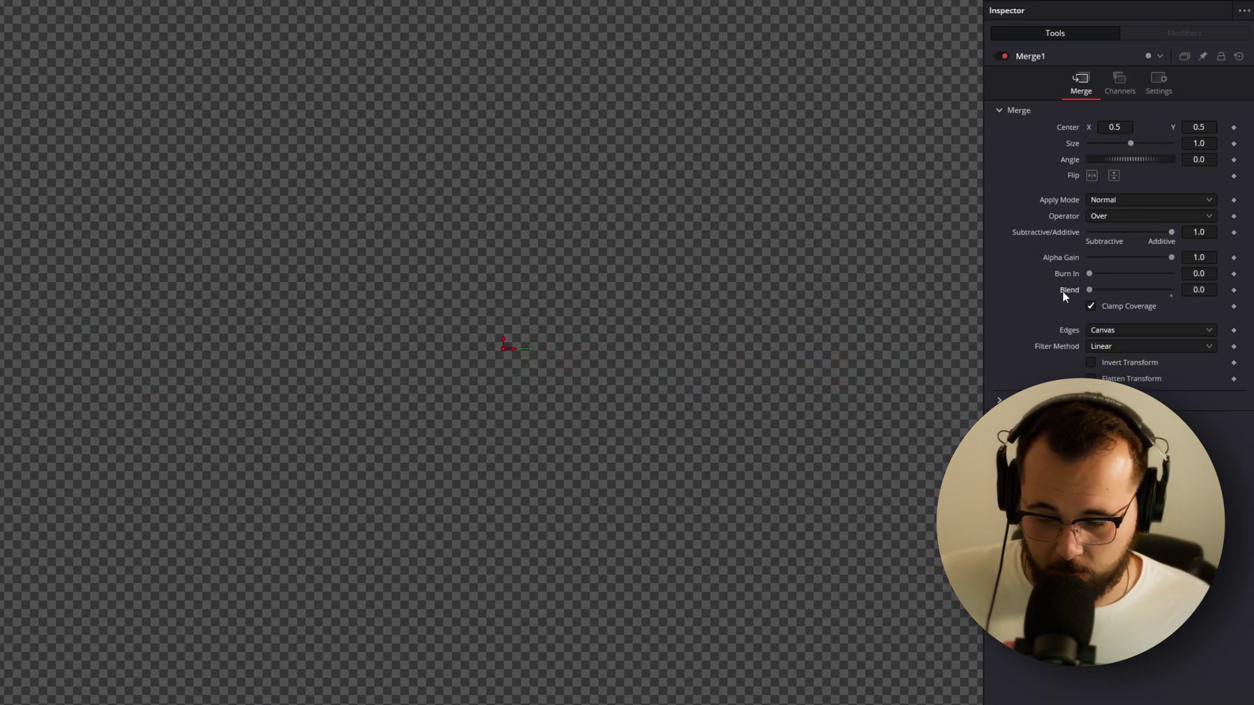
{"action": "left_click", "coordinate": [1234, 292]}
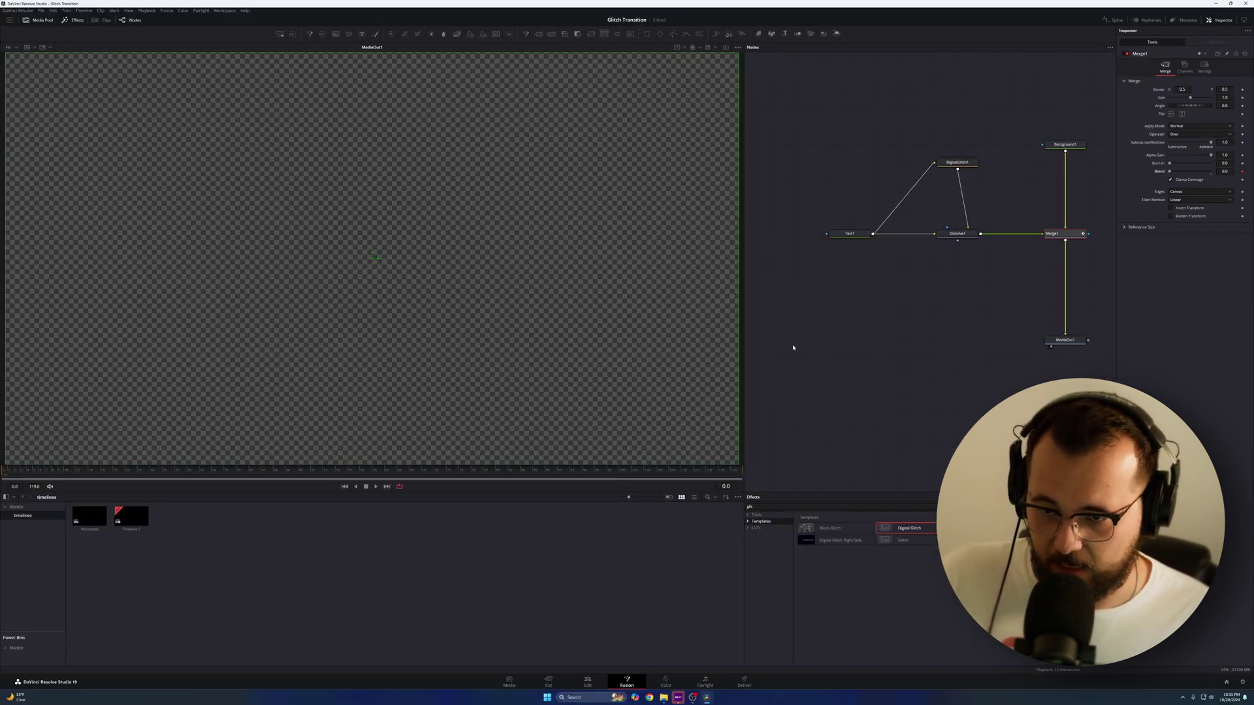
{"action": "key", "text": "space"}
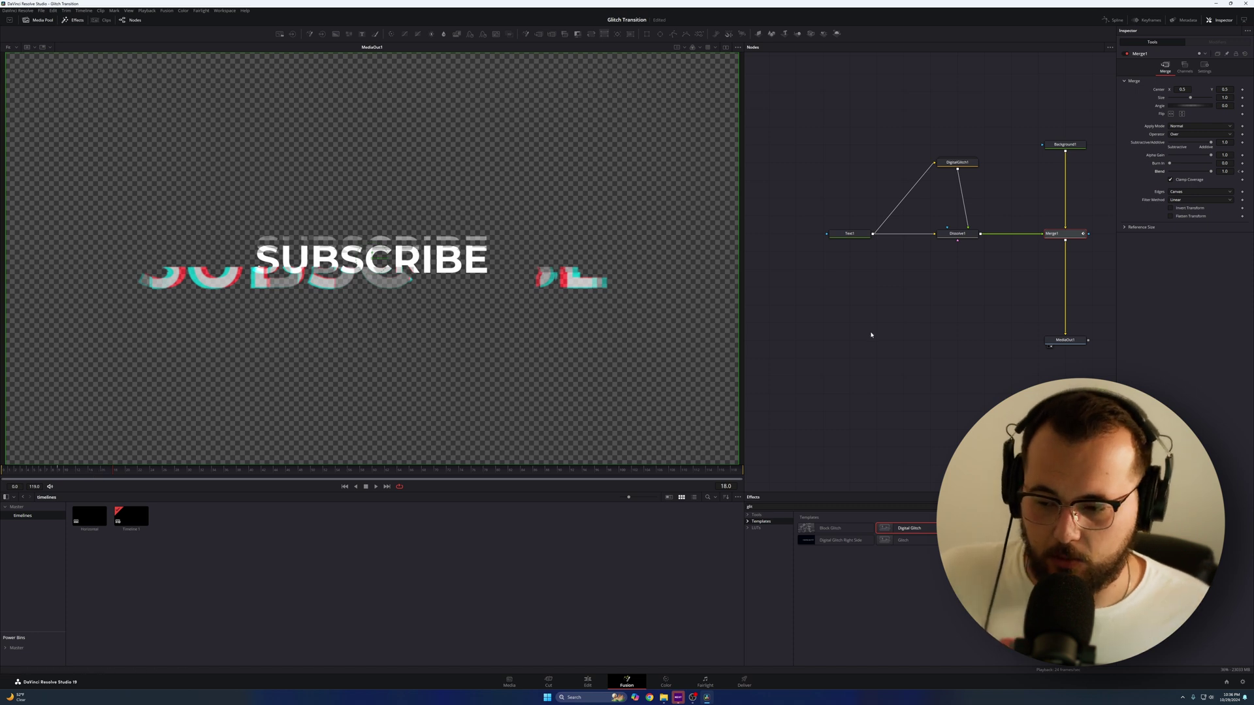
Step: Select Dissolve1, scrub to a glitching frame, and play back the SUBSCRIBE glitch animation
{"action": "left_click", "coordinate": [955, 233]}
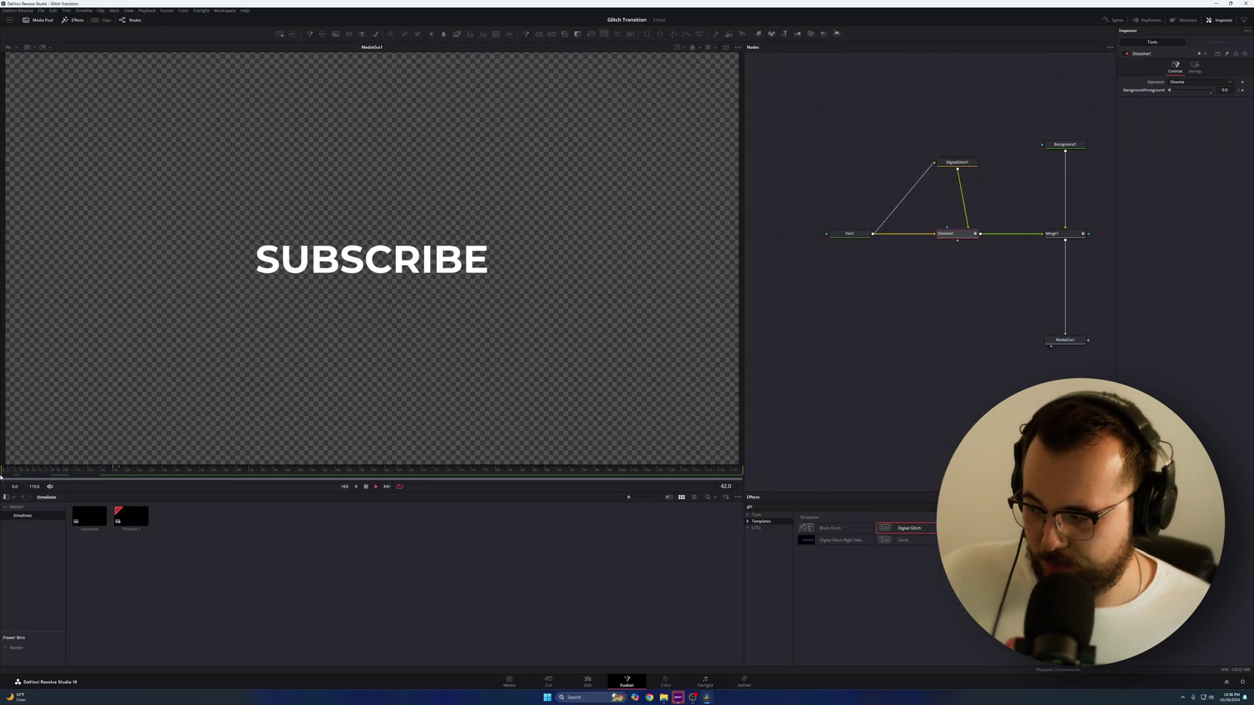
{"action": "left_click_drag", "start_coordinate": [56, 470], "coordinate": [139, 469]}
{"action": "key", "text": "space"}
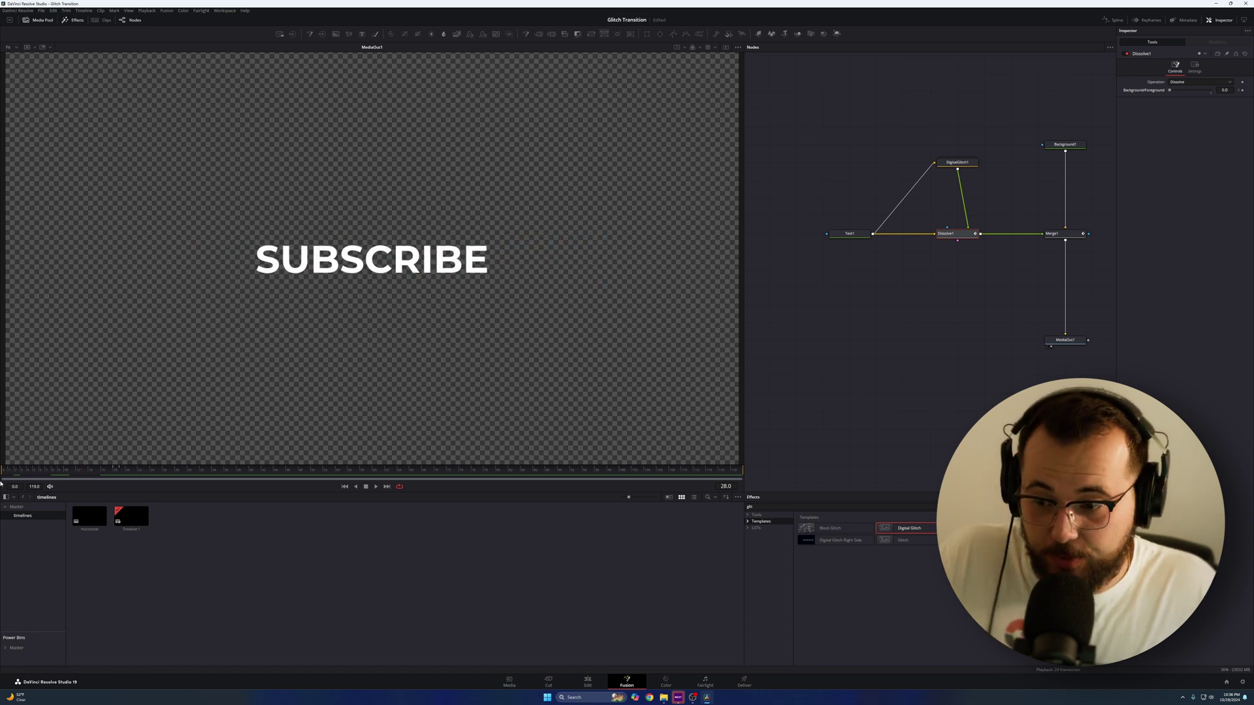
{"action": "left_click_drag", "start_coordinate": [901, 367], "coordinate": [876, 375]}
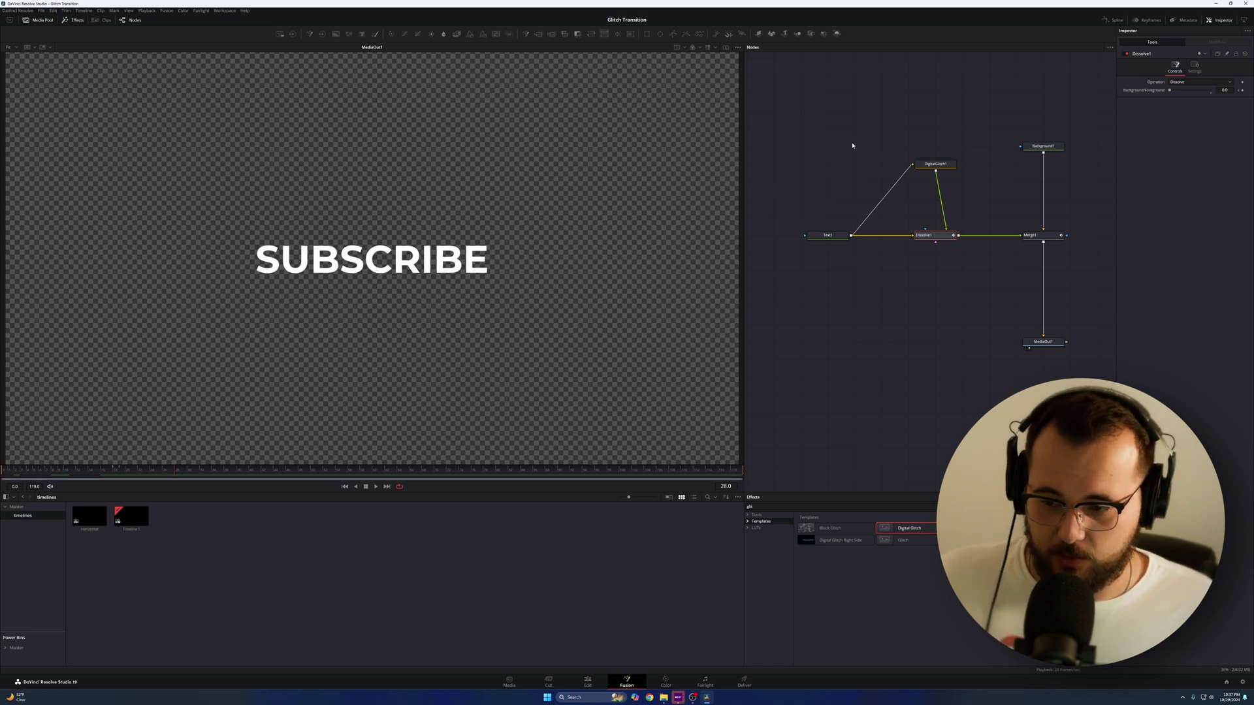
Step: Box-select Text1, DigitalGlitch1, Dissolve1, Background1 and Merge1, leaving MediaOut1 unselected
{"action": "left_click_drag", "start_coordinate": [799, 79], "coordinate": [1093, 254]}
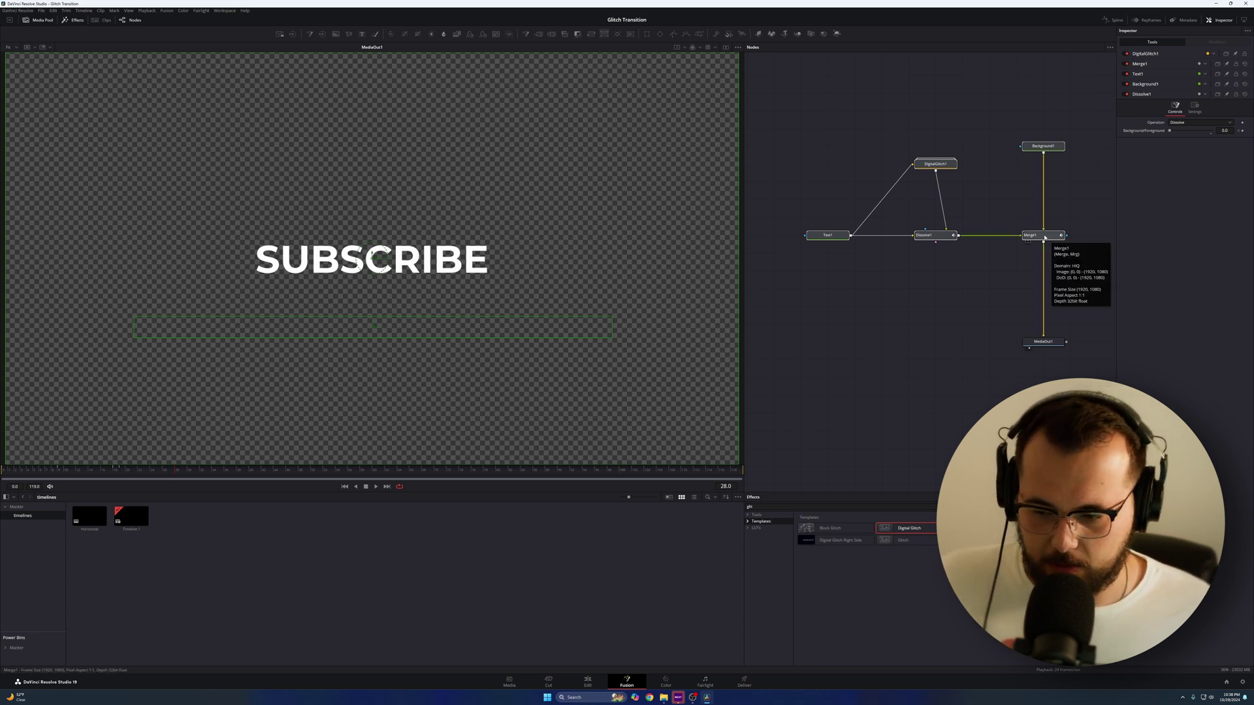
Step: Create a macro from the selected glitch nodes with Macro > Create Macro
{"action": "right_click", "coordinate": [1044, 236]}
{"action": "mouse_move", "coordinate": [1112, 325]}
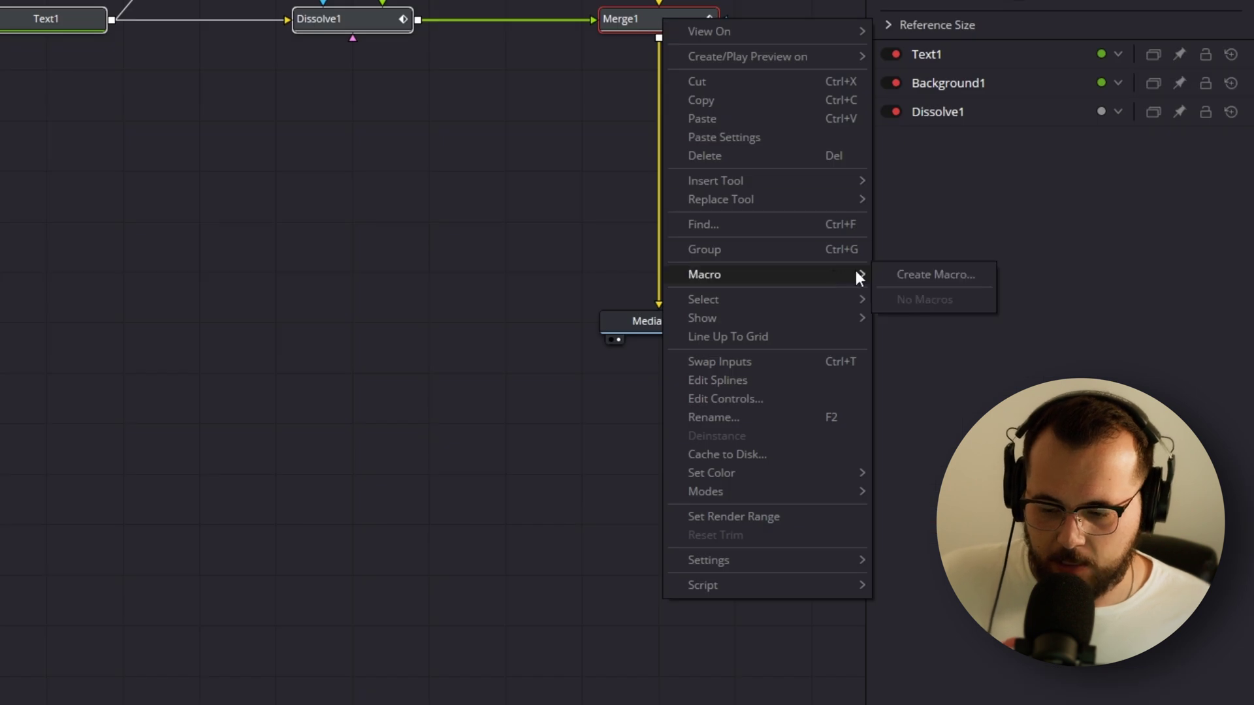
{"action": "left_click", "coordinate": [896, 274]}
{"action": "left_click_drag", "start_coordinate": [697, 134], "coordinate": [990, 124]}
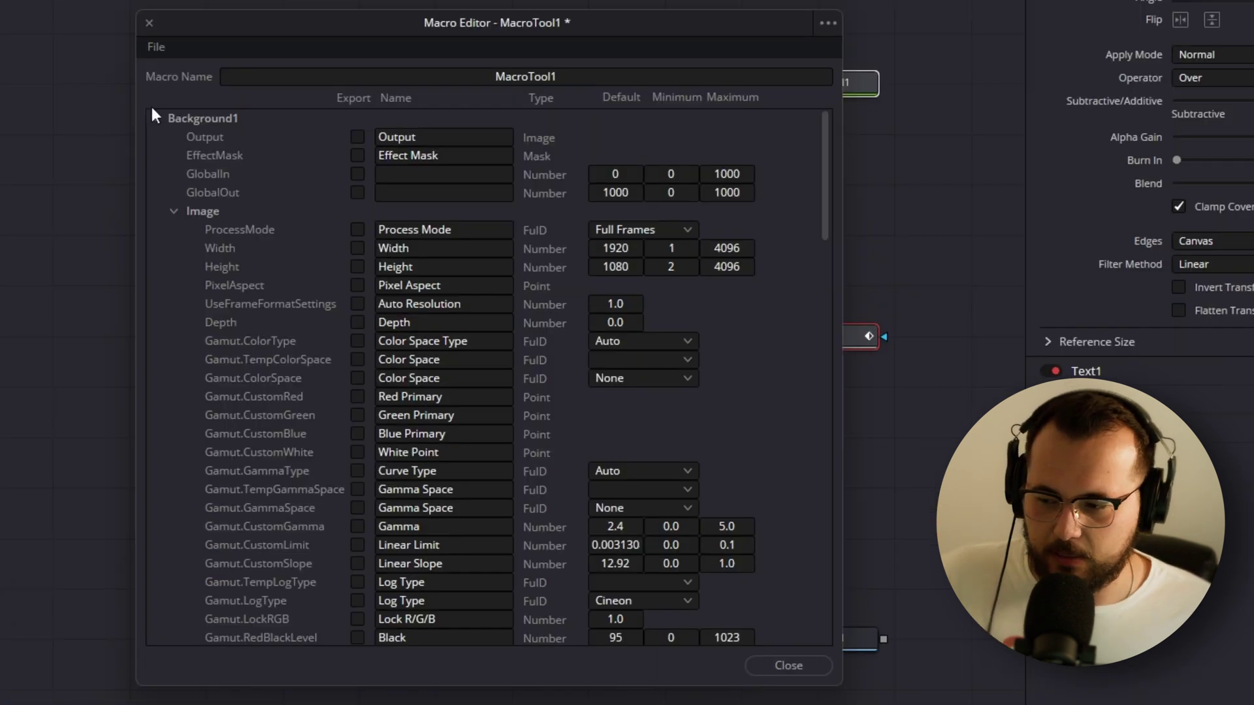
{"action": "left_click", "coordinate": [155, 118]}
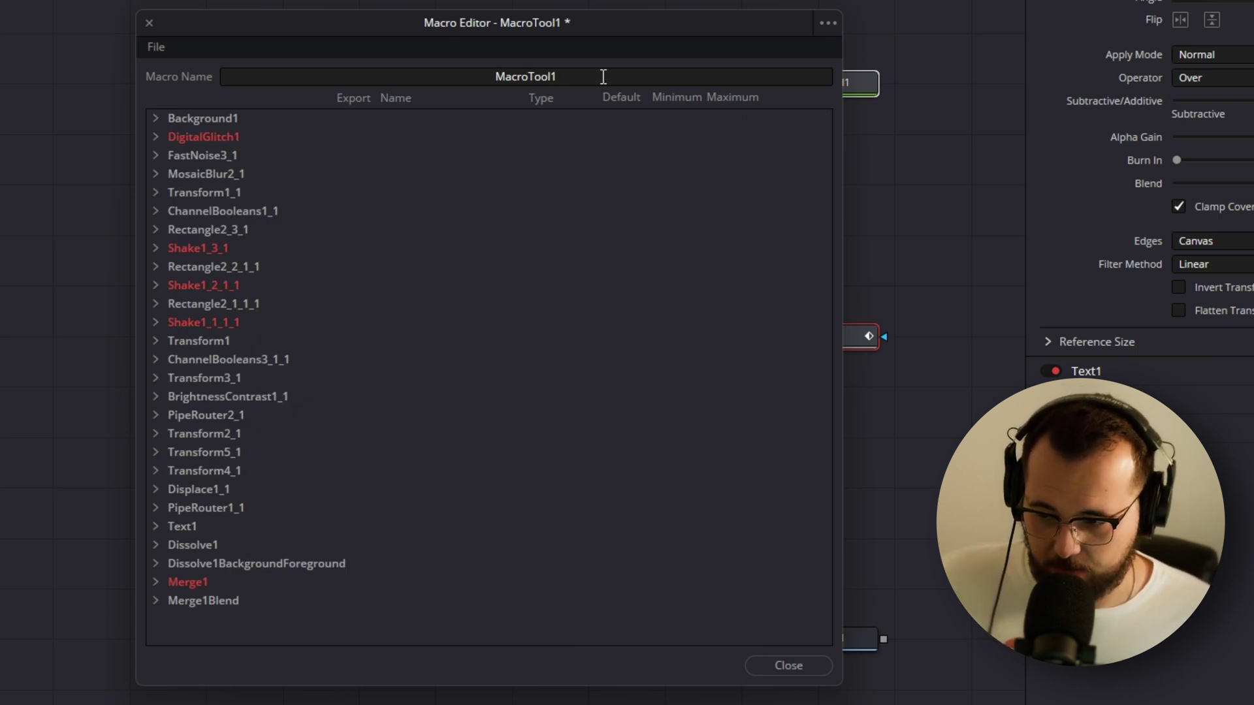
Step: Name the macro 'Glitch Text' and move MediaOut1 to sit beneath Merge1
{"action": "left_click_drag", "start_coordinate": [600, 76], "coordinate": [442, 70]}
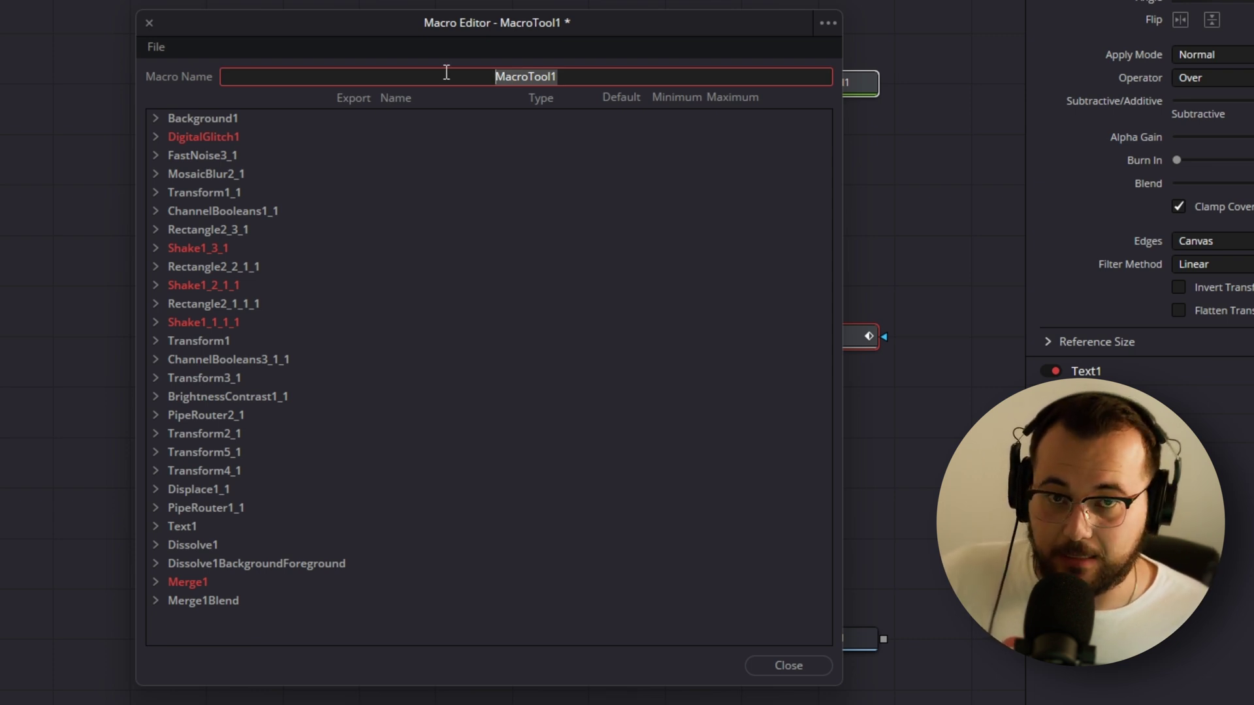
{"action": "type", "text": "Gl"}
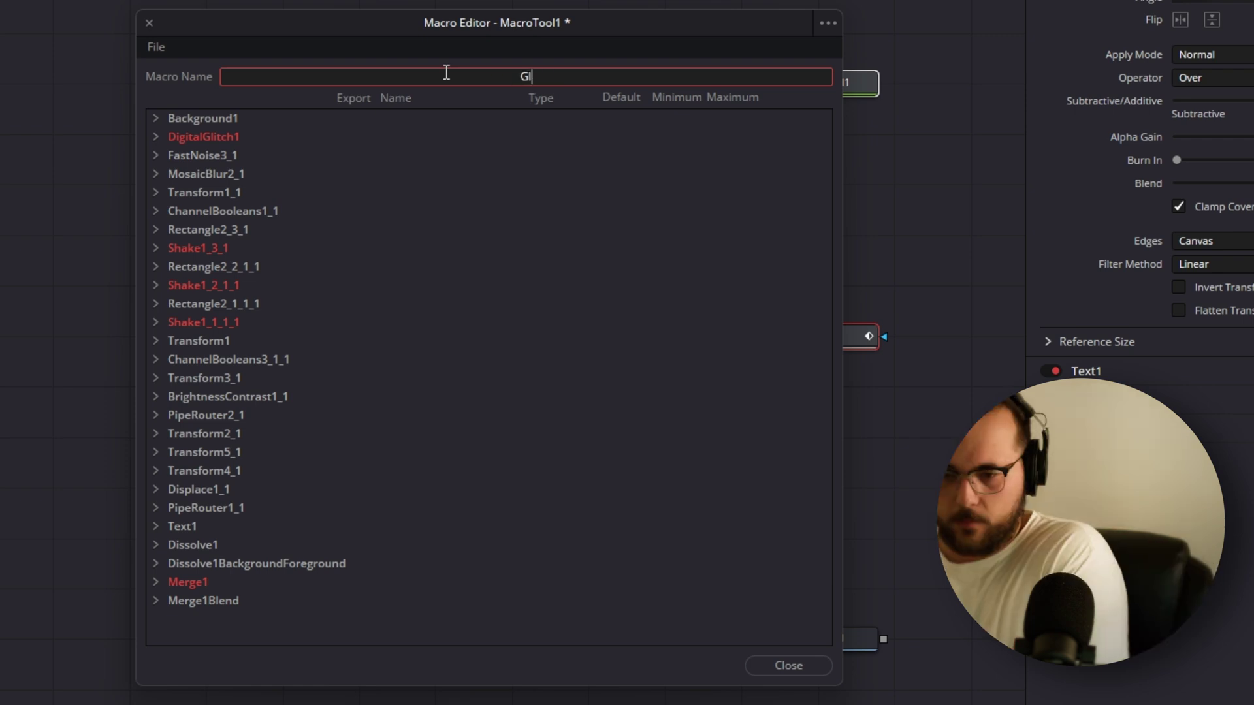
{"action": "type", "text": "itch Text"}
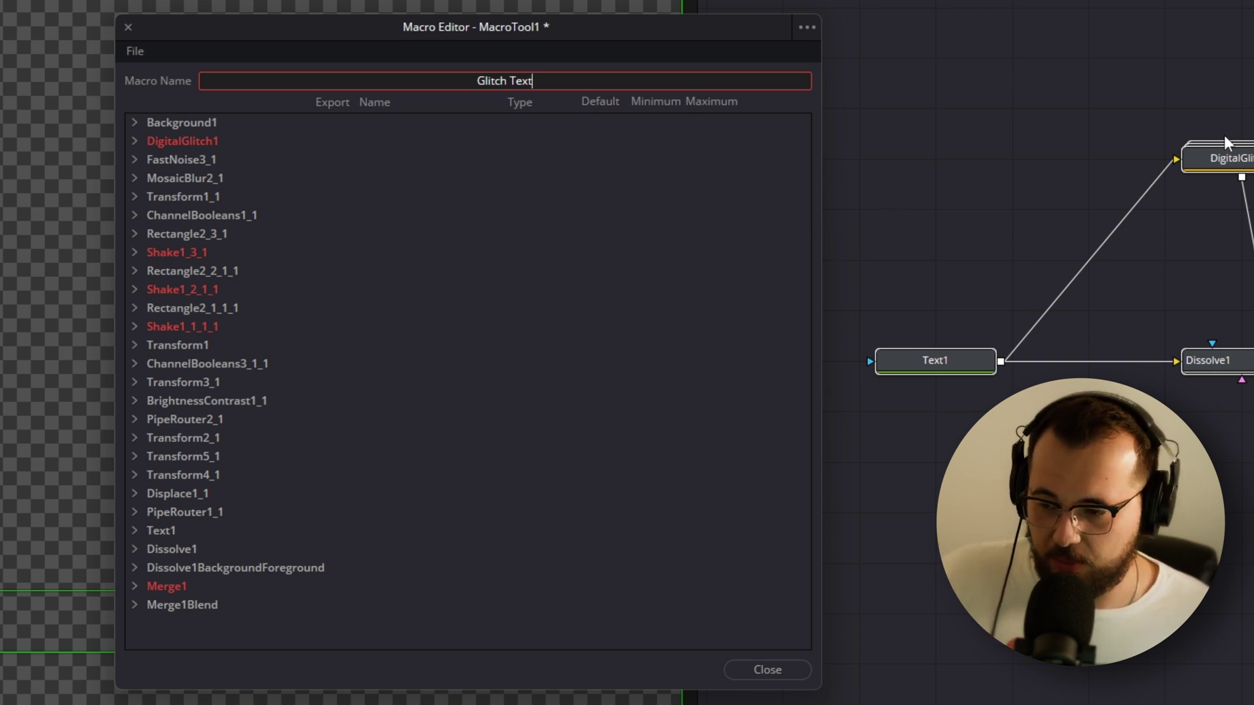
{"action": "key", "text": "Return"}
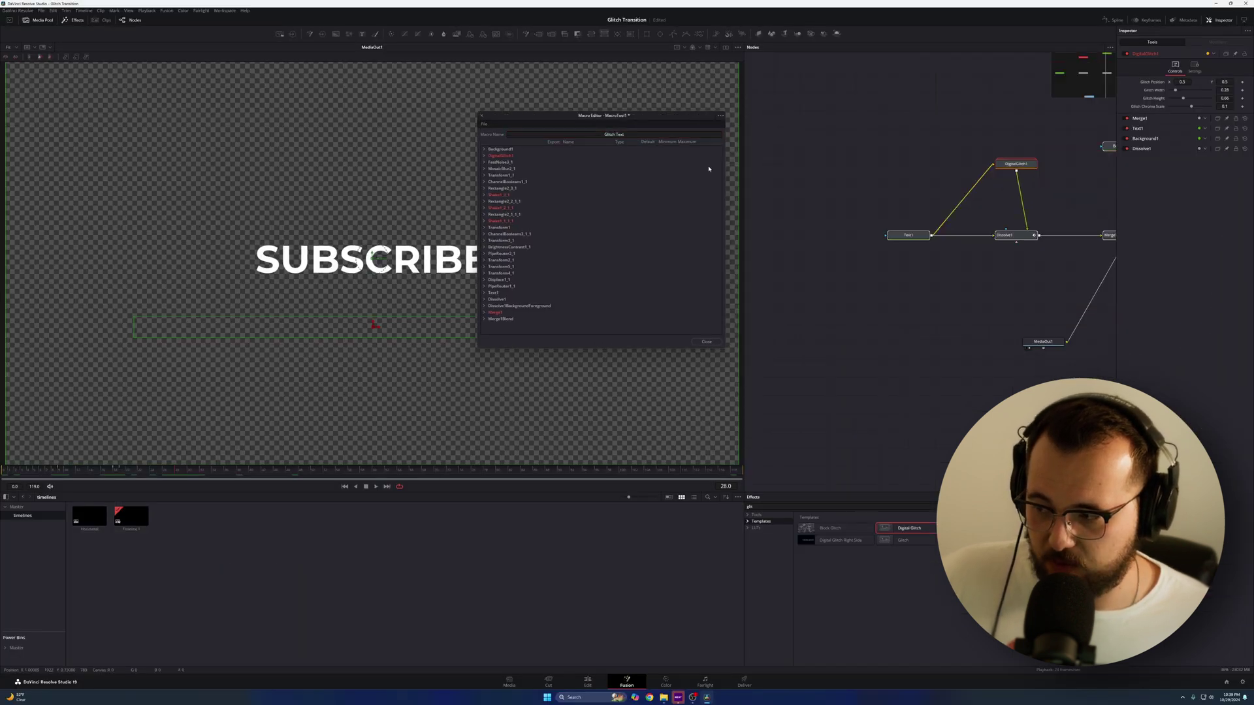
{"action": "scroll", "coordinate": [924, 350], "scroll_direction": "right", "scroll_amount": 3}
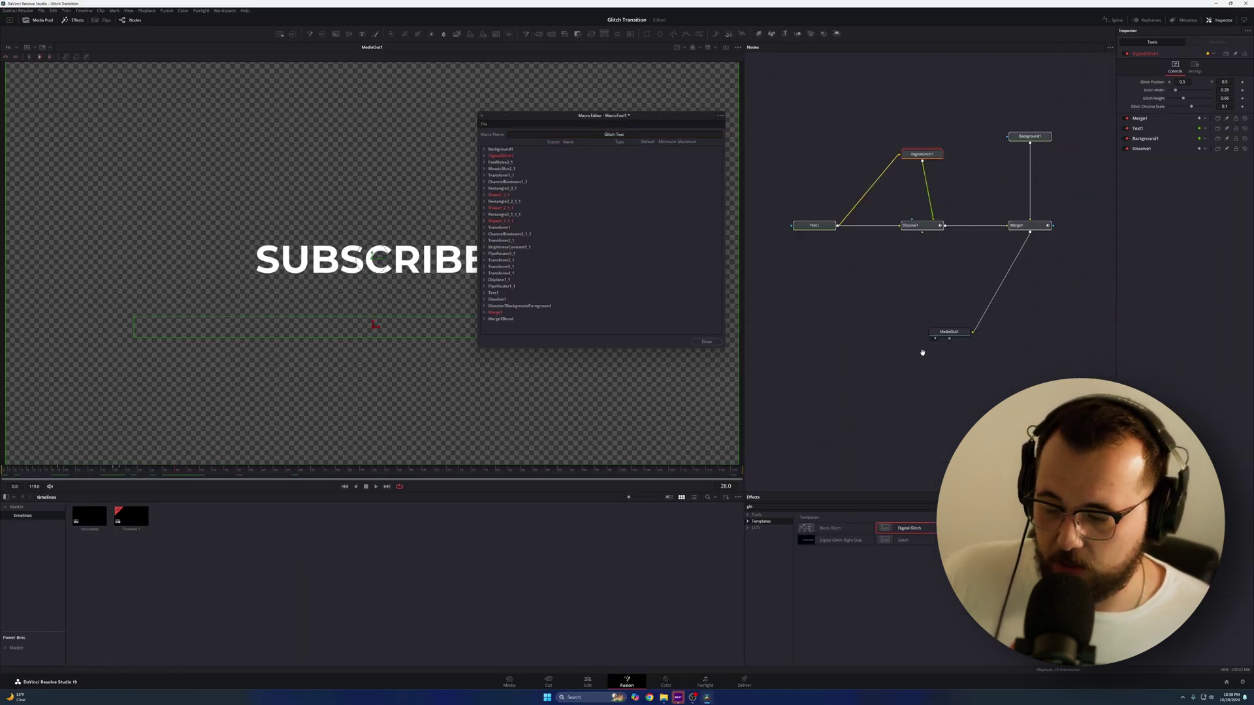
{"action": "left_click_drag", "start_coordinate": [952, 331], "coordinate": [1033, 331]}
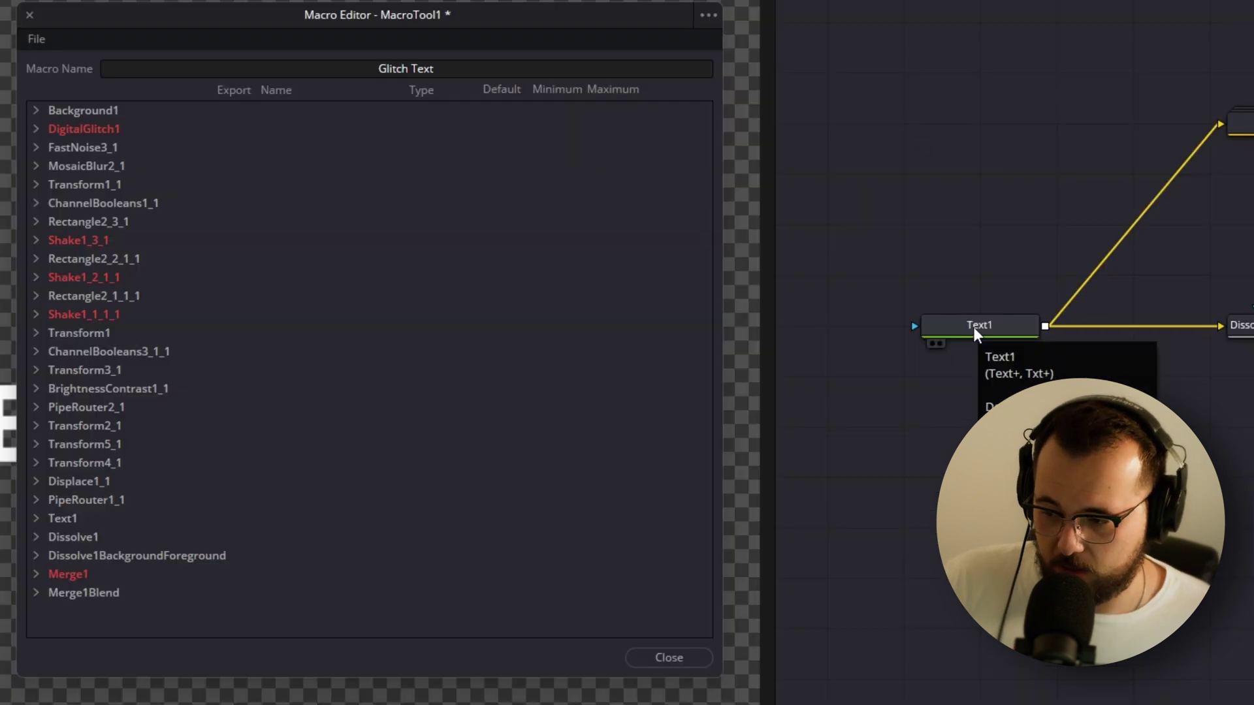
Step: Export Text1's Styled Text parameter as a control of the Glitch Text macro
{"action": "left_click", "coordinate": [975, 329]}
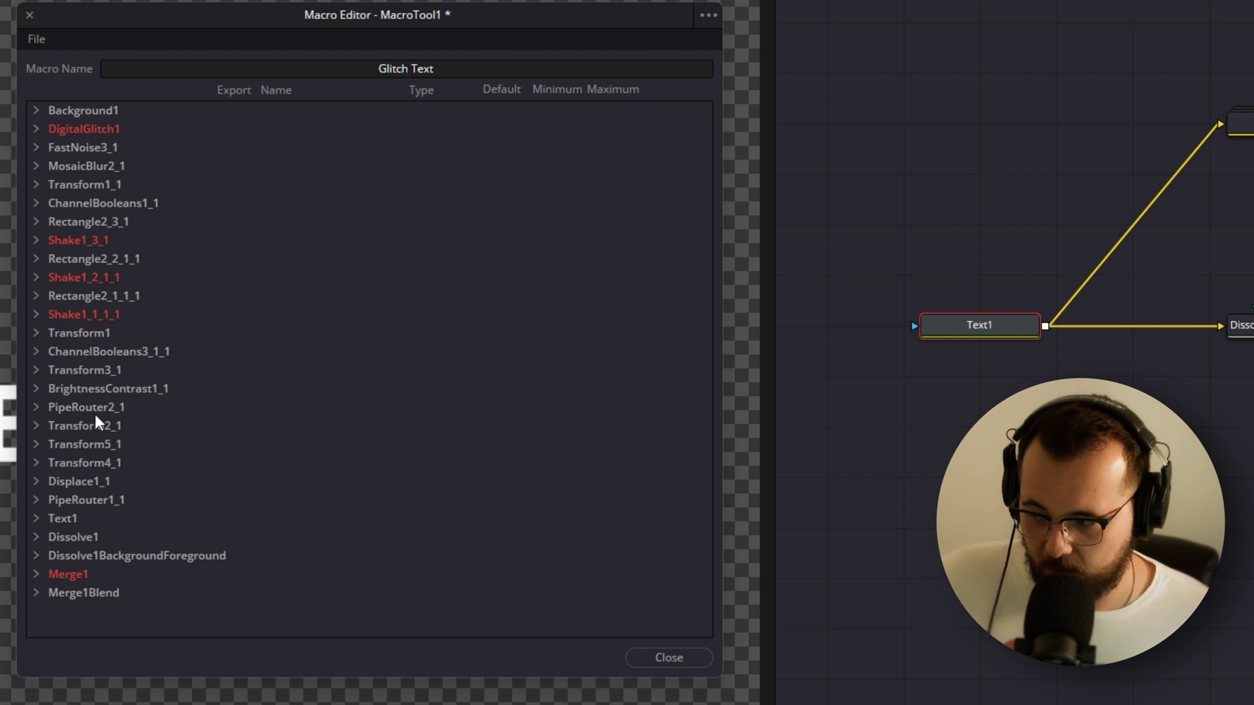
{"action": "left_click", "coordinate": [36, 519]}
{"action": "scroll", "coordinate": [73, 467], "scroll_direction": "down", "scroll_amount": 5}
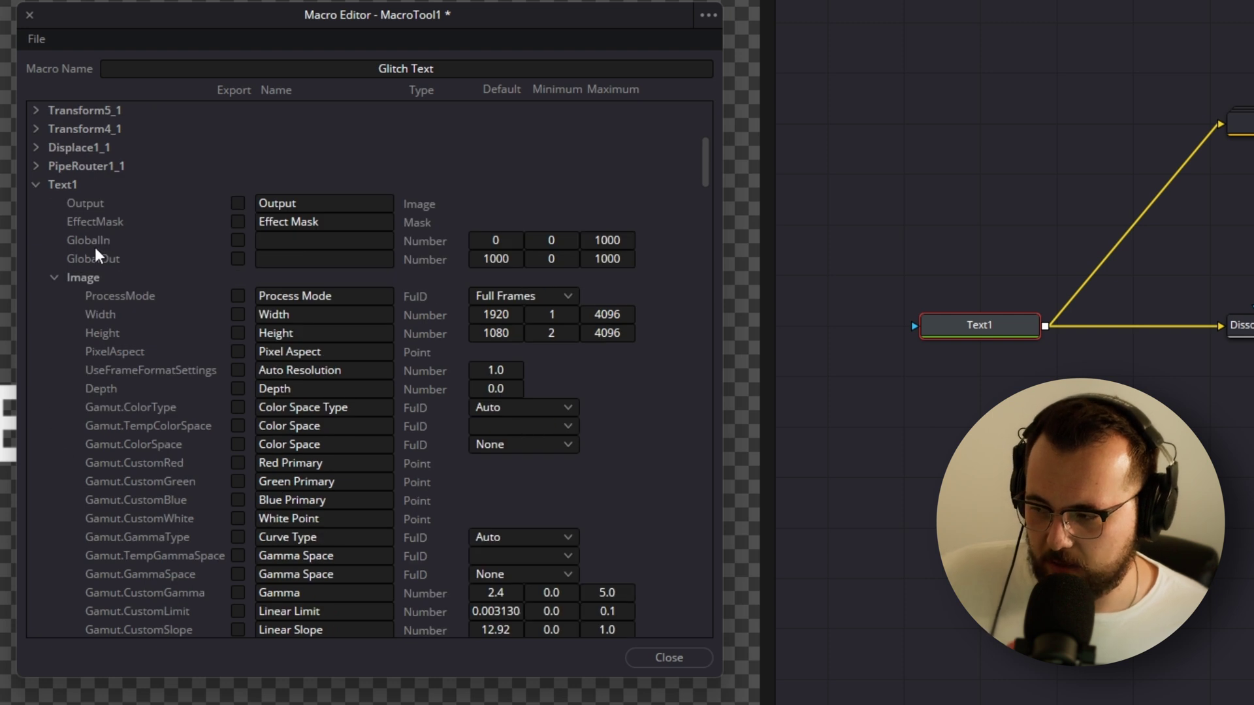
{"action": "left_click", "coordinate": [53, 277]}
{"action": "scroll", "coordinate": [101, 276], "scroll_direction": "down", "scroll_amount": 3}
{"action": "scroll", "coordinate": [84, 217], "scroll_direction": "up", "scroll_amount": 3}
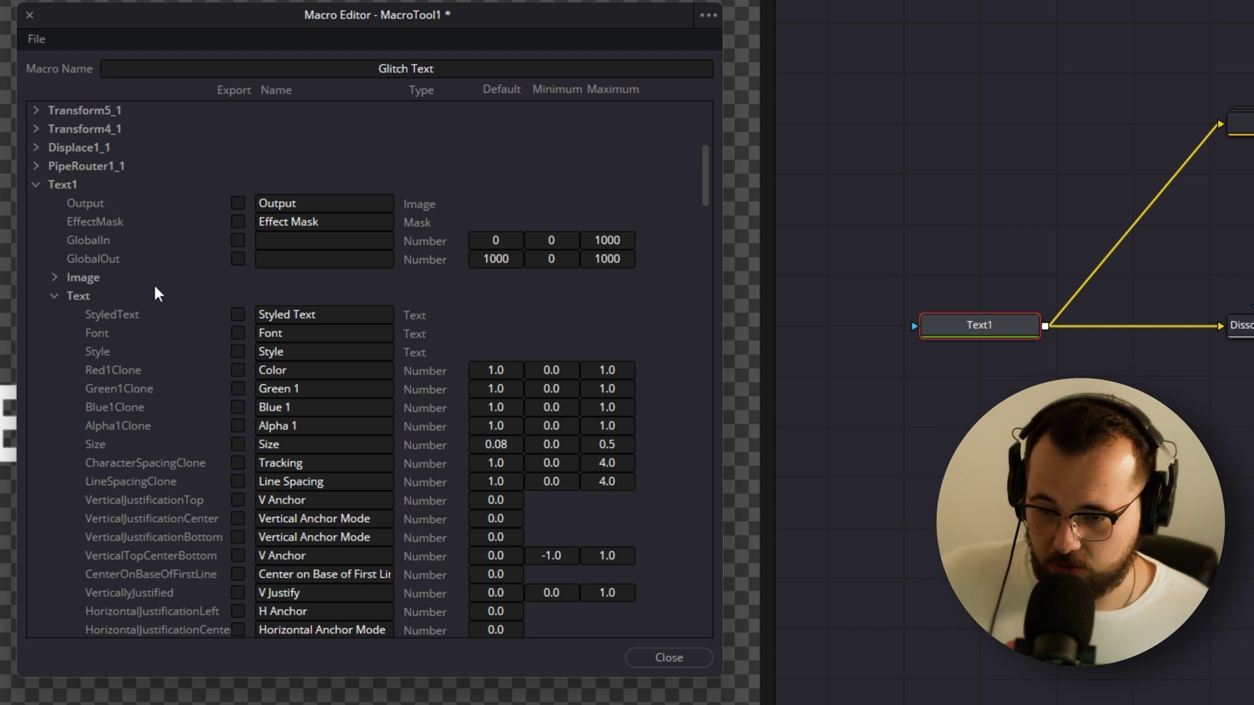
{"action": "left_click", "coordinate": [237, 316]}
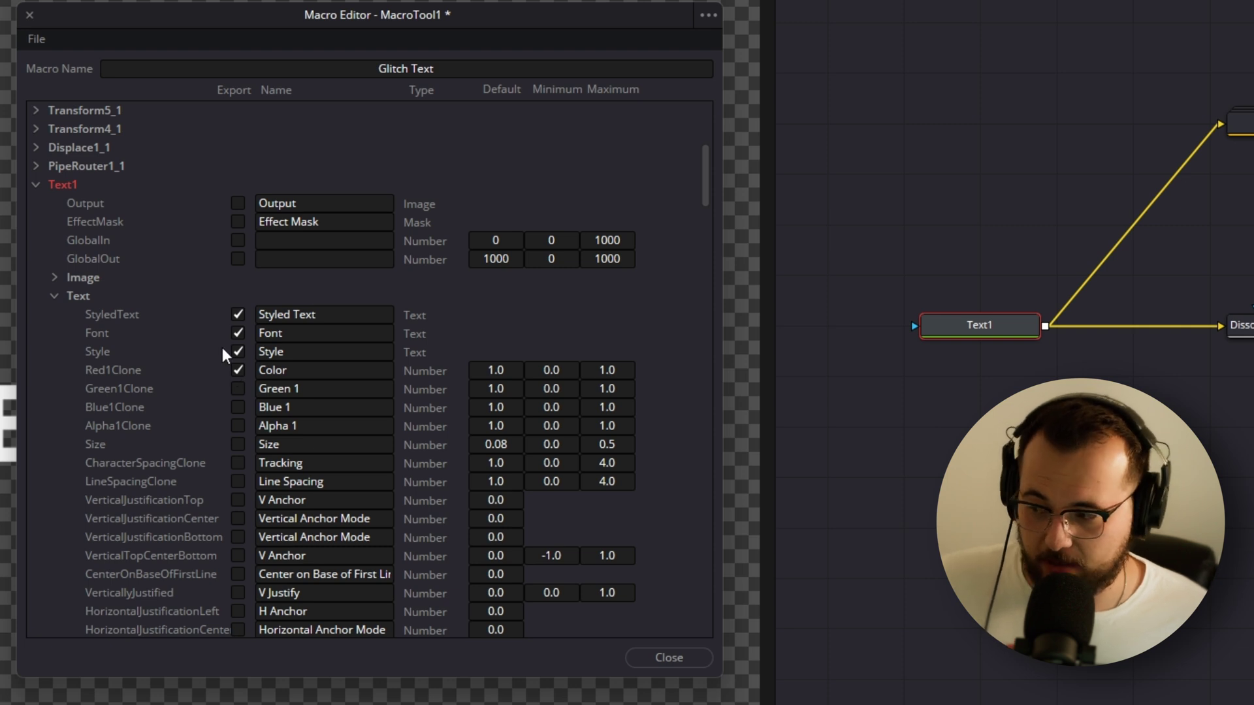
{"action": "left_click", "coordinate": [55, 297]}
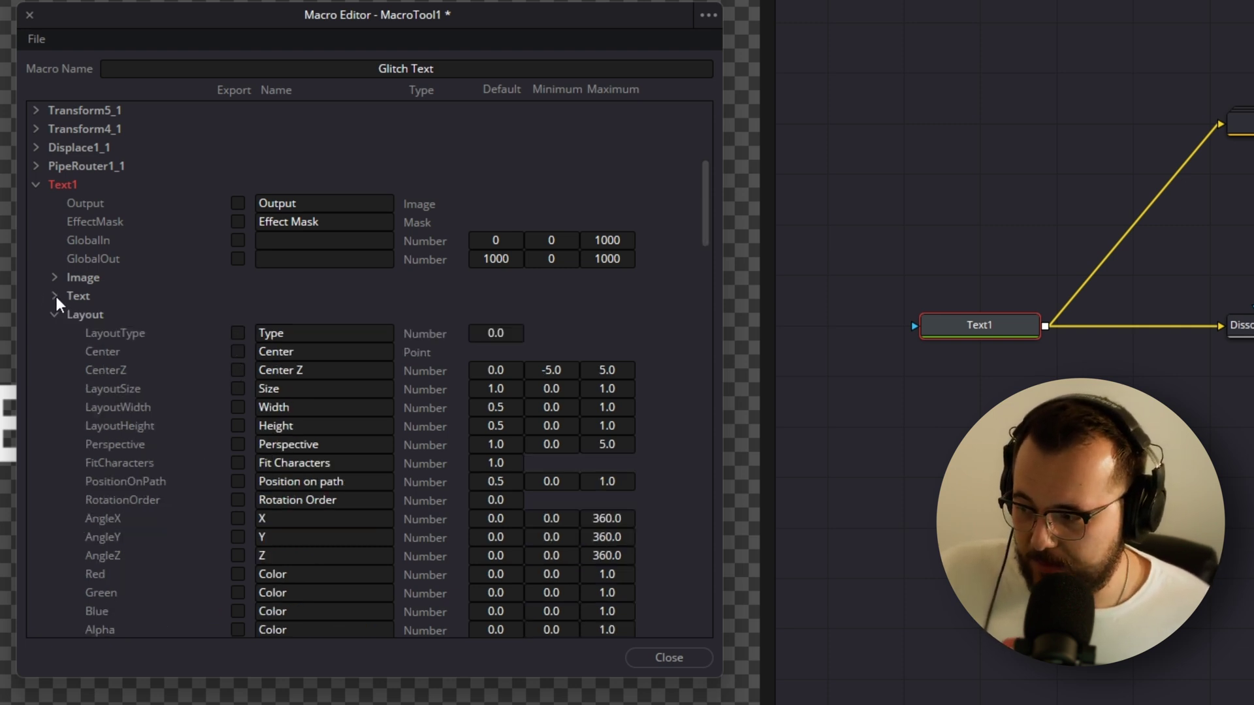
{"action": "left_click", "coordinate": [36, 184]}
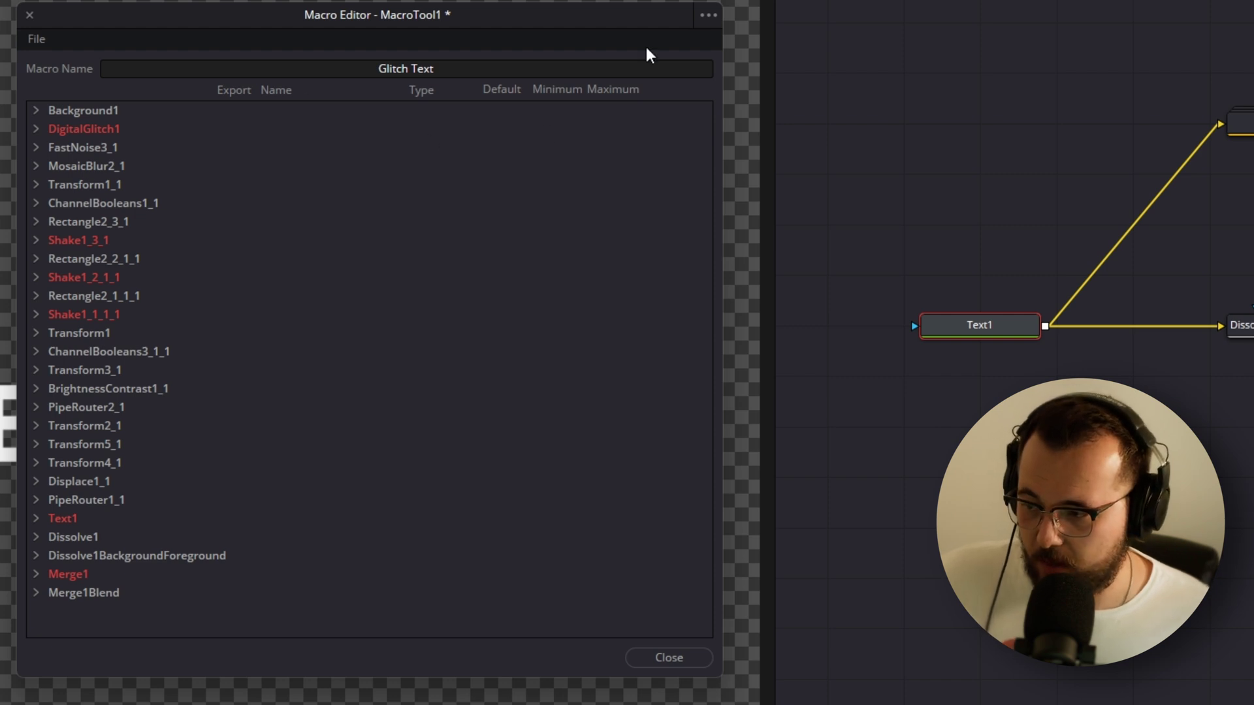
Step: Bring up the Save Macro As dialog with the file named Glitch Text.setting
{"action": "left_click", "coordinate": [708, 15]}
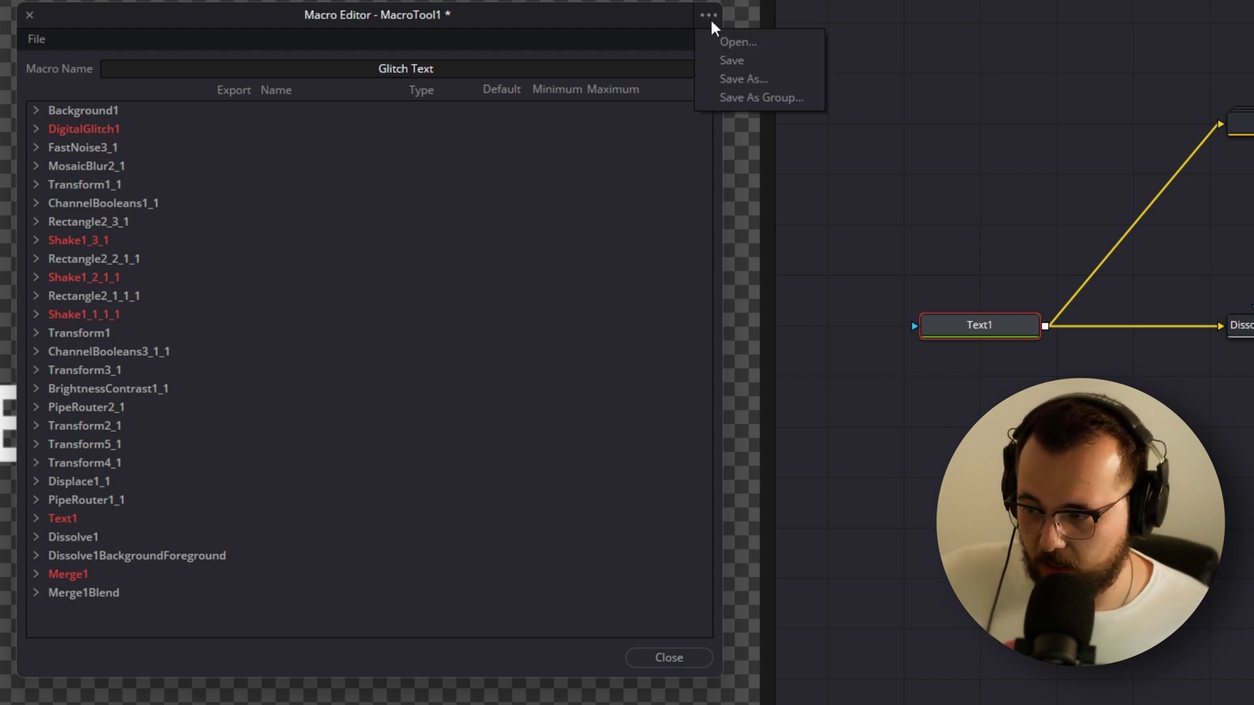
{"action": "left_click", "coordinate": [789, 87]}
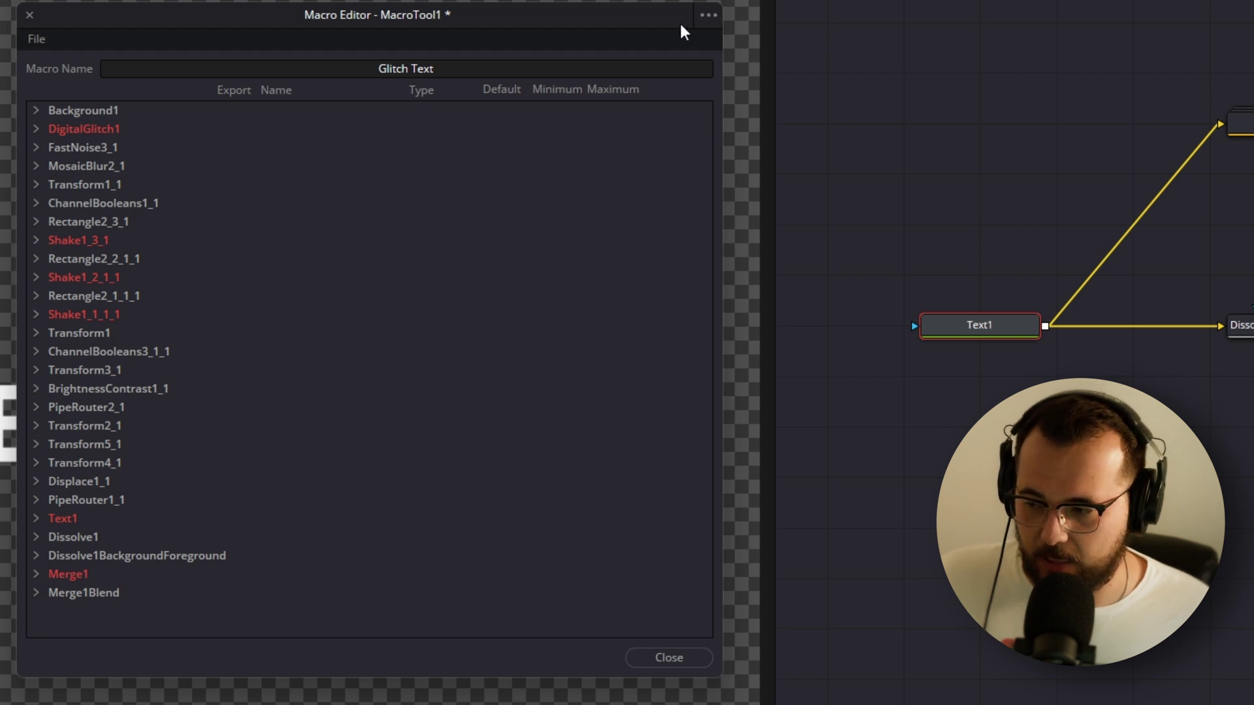
{"action": "left_click", "coordinate": [708, 16]}
{"action": "left_click", "coordinate": [771, 87]}
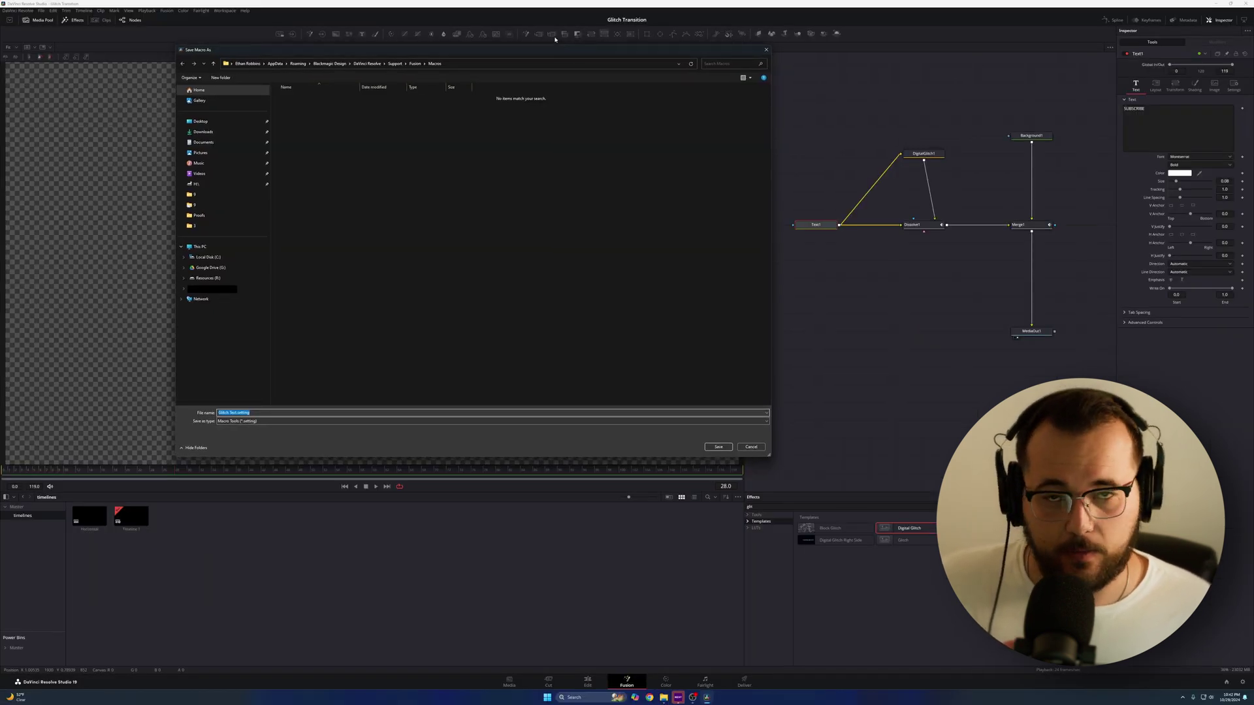
Step: Navigate the save dialog to the Fusion Templates > Edit > Generators > ERI folder
{"action": "left_click_drag", "start_coordinate": [538, 52], "coordinate": [547, 54]}
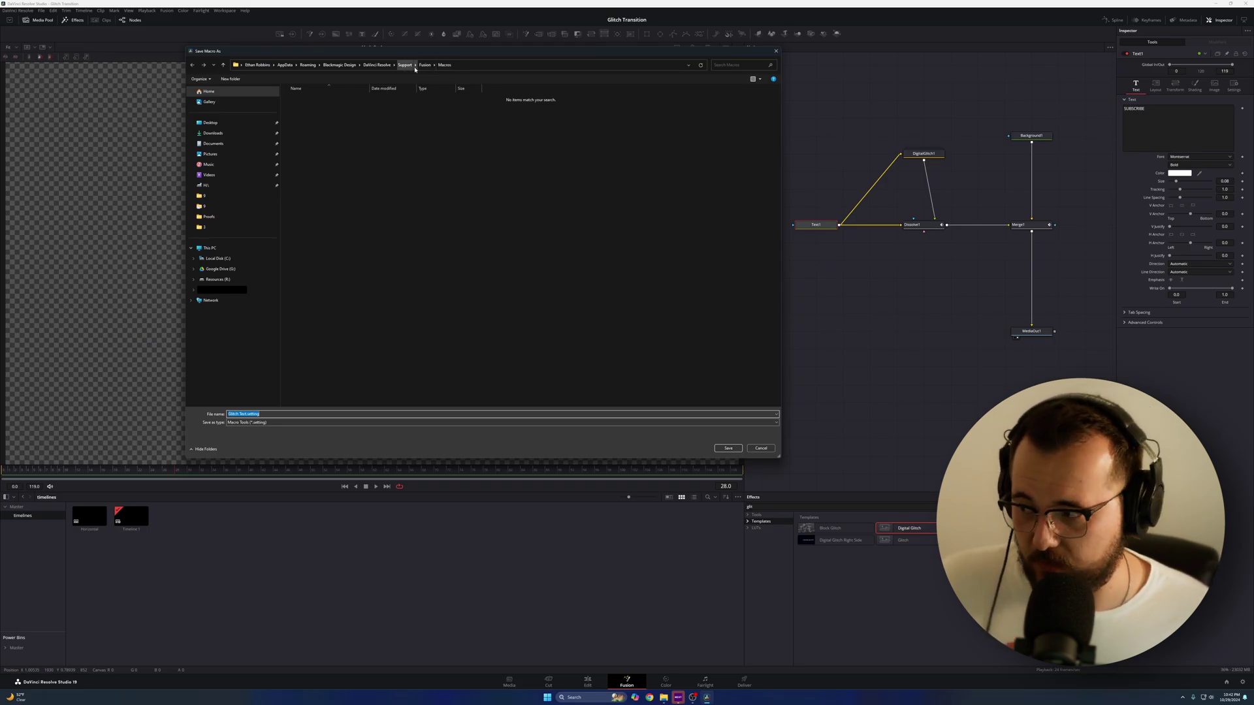
{"action": "left_click", "coordinate": [423, 65]}
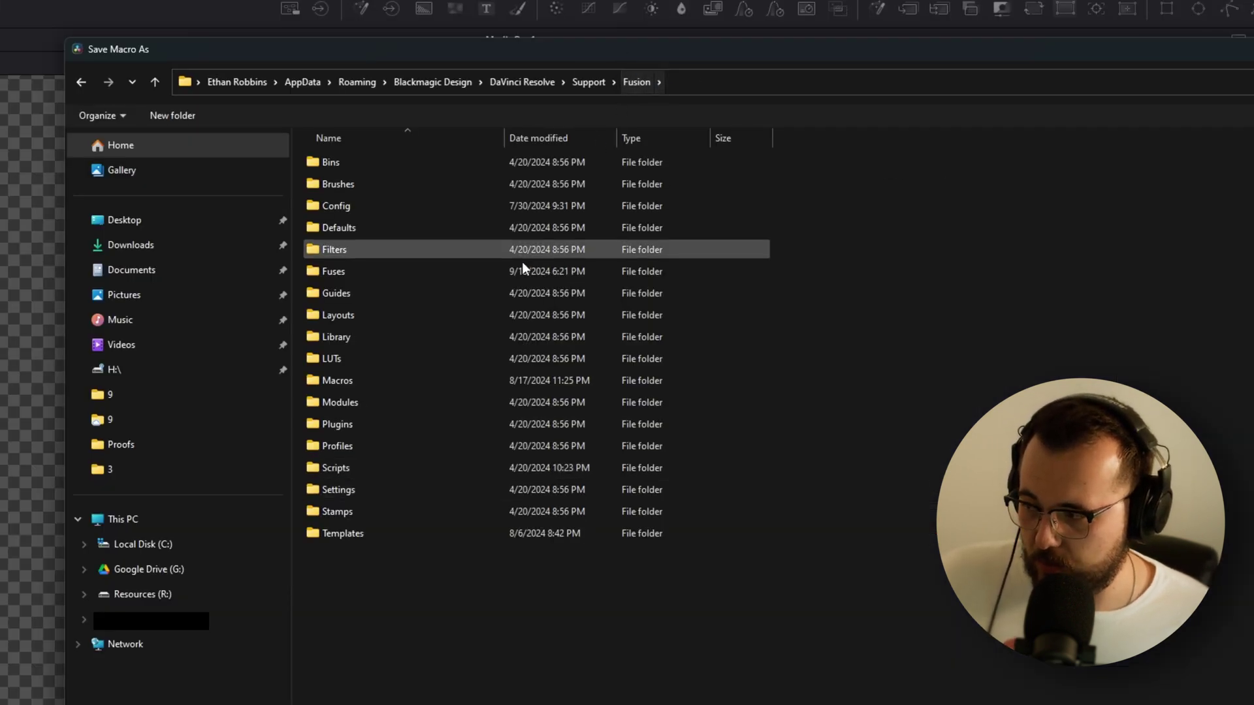
{"action": "left_click", "coordinate": [380, 534]}
{"action": "double_click", "coordinate": [380, 534]}
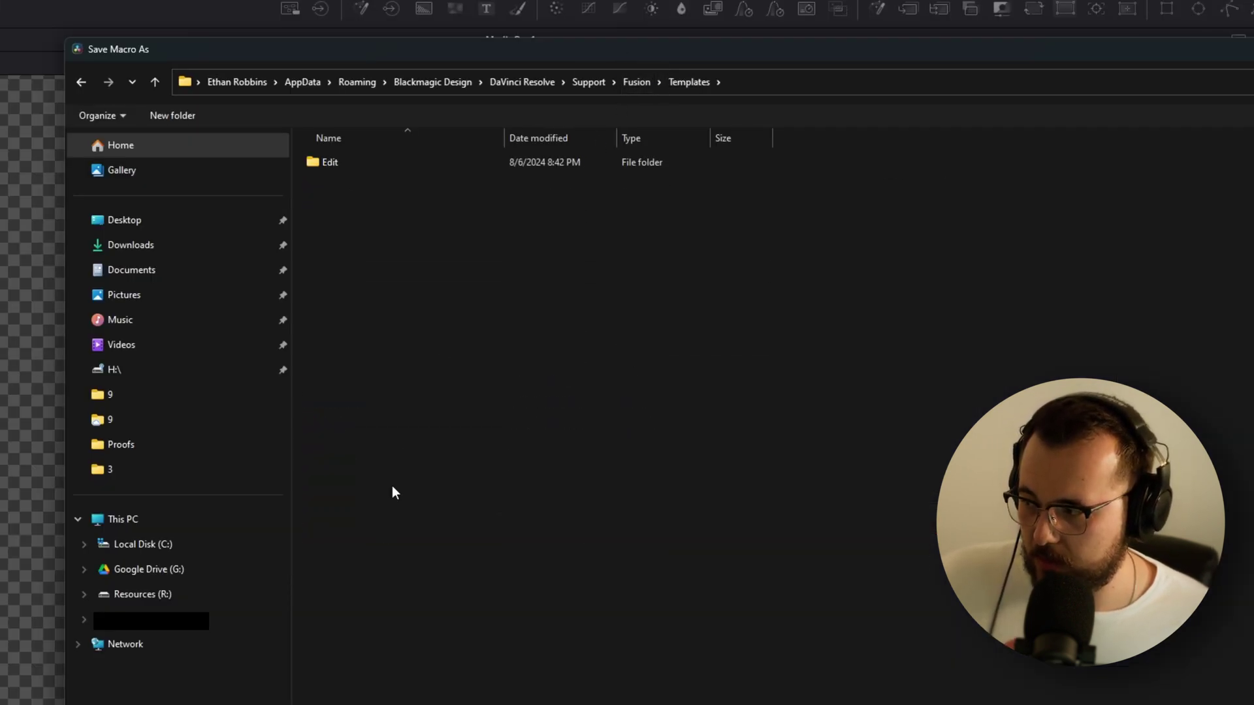
{"action": "double_click", "coordinate": [374, 164]}
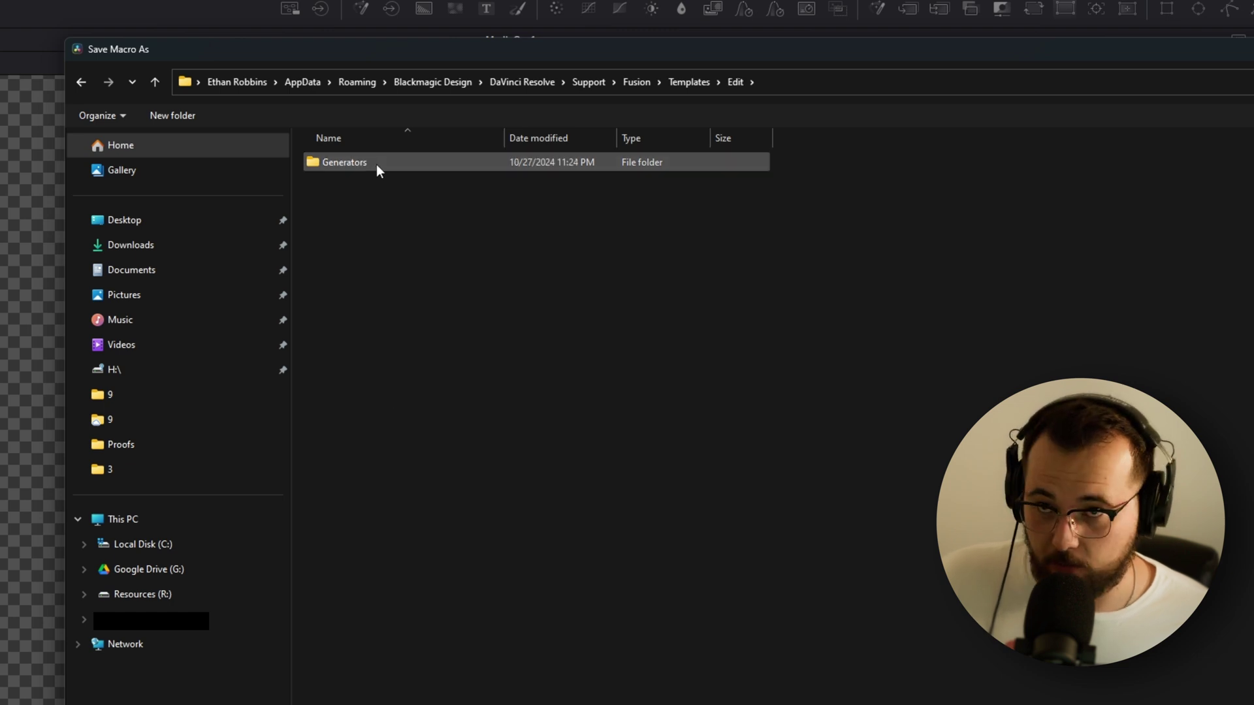
{"action": "double_click", "coordinate": [376, 168]}
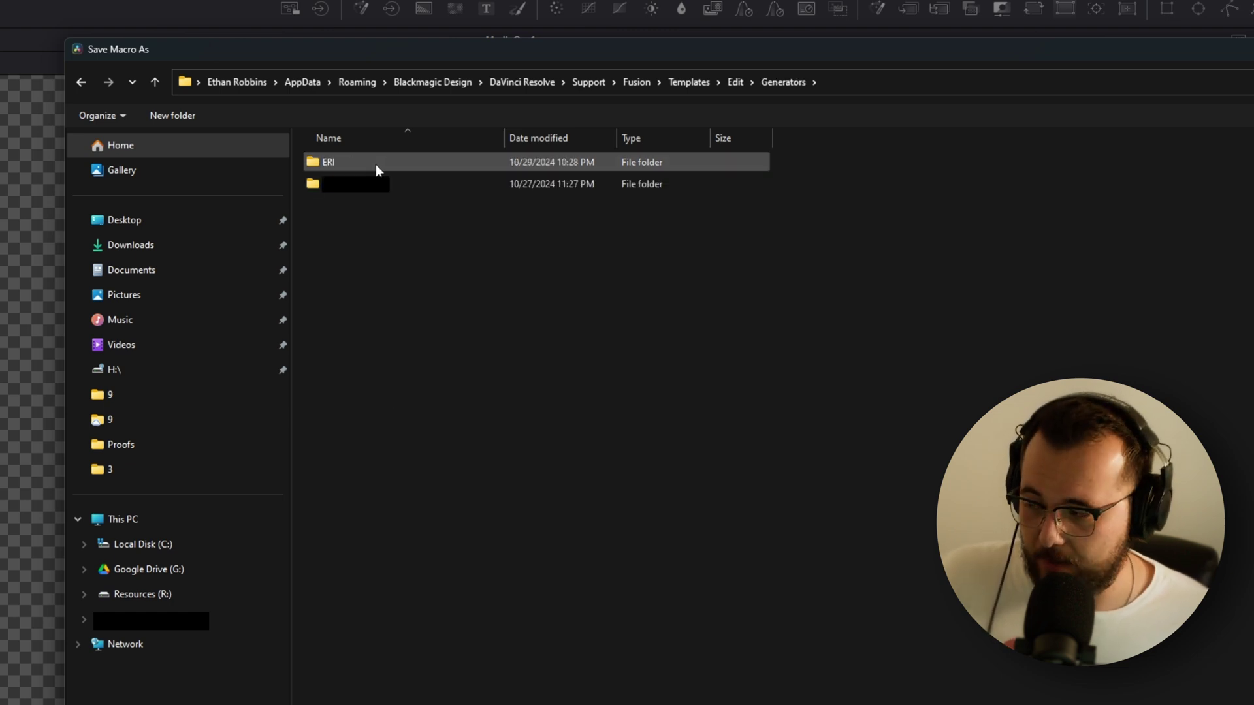
{"action": "double_click", "coordinate": [391, 173]}
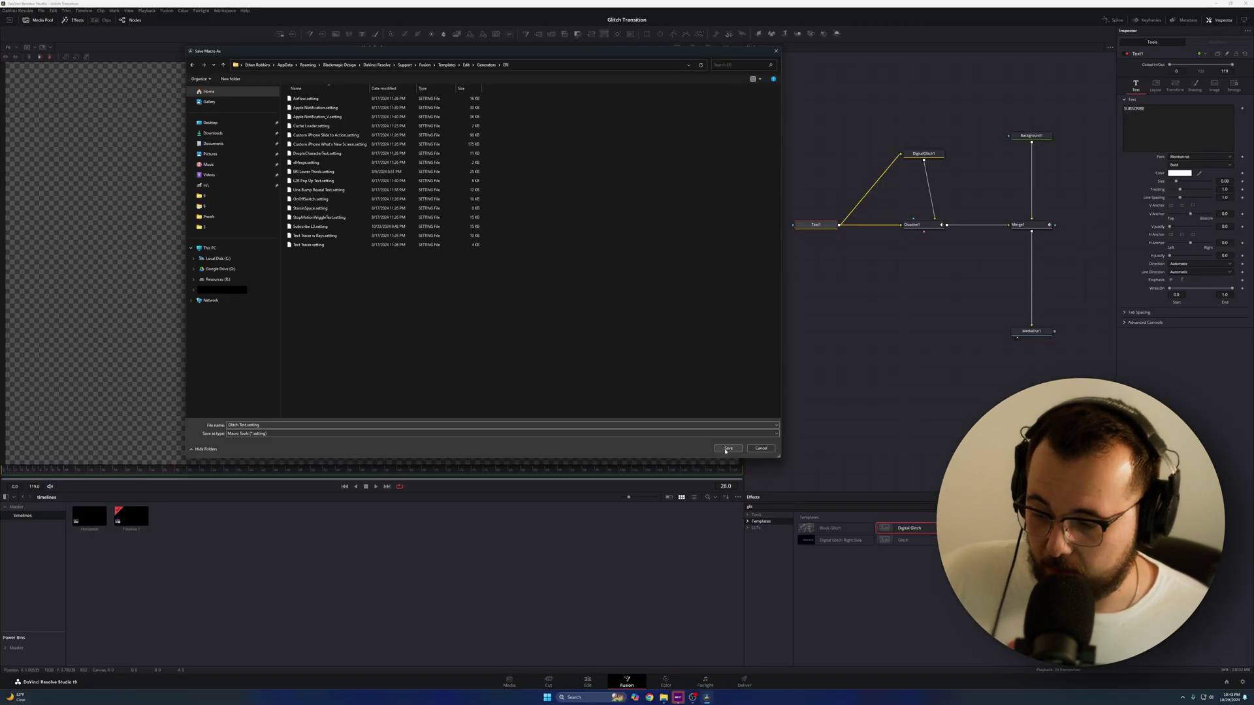
Step: Save Glitch Text.setting into the ERI folder, close the Macro Editor and return to the Edit page
{"action": "left_click", "coordinate": [727, 448]}
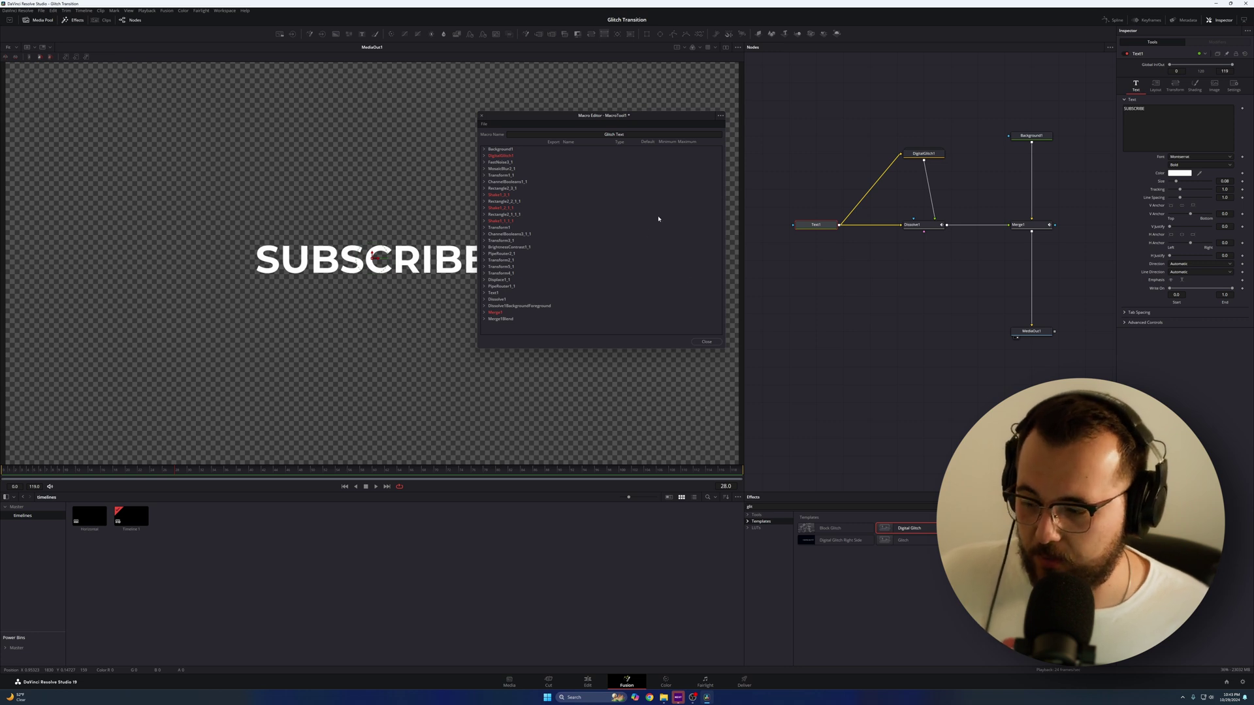
{"action": "left_click", "coordinate": [707, 343]}
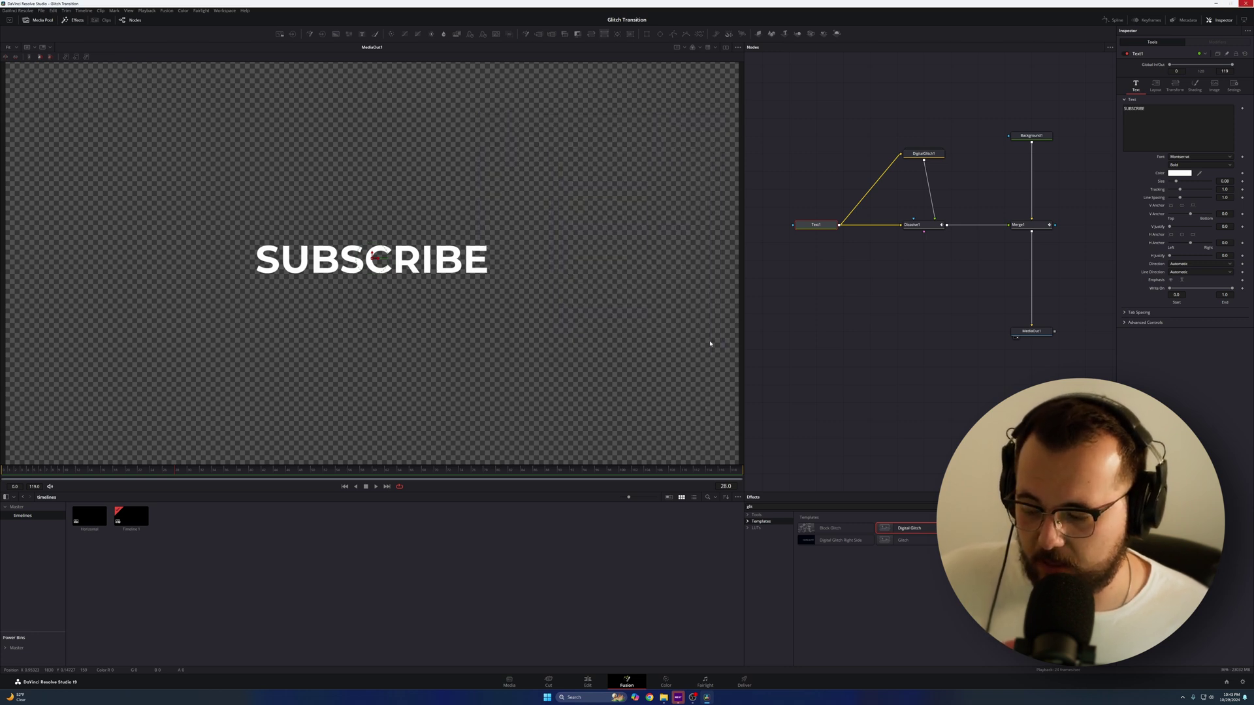
{"action": "left_click", "coordinate": [591, 683]}
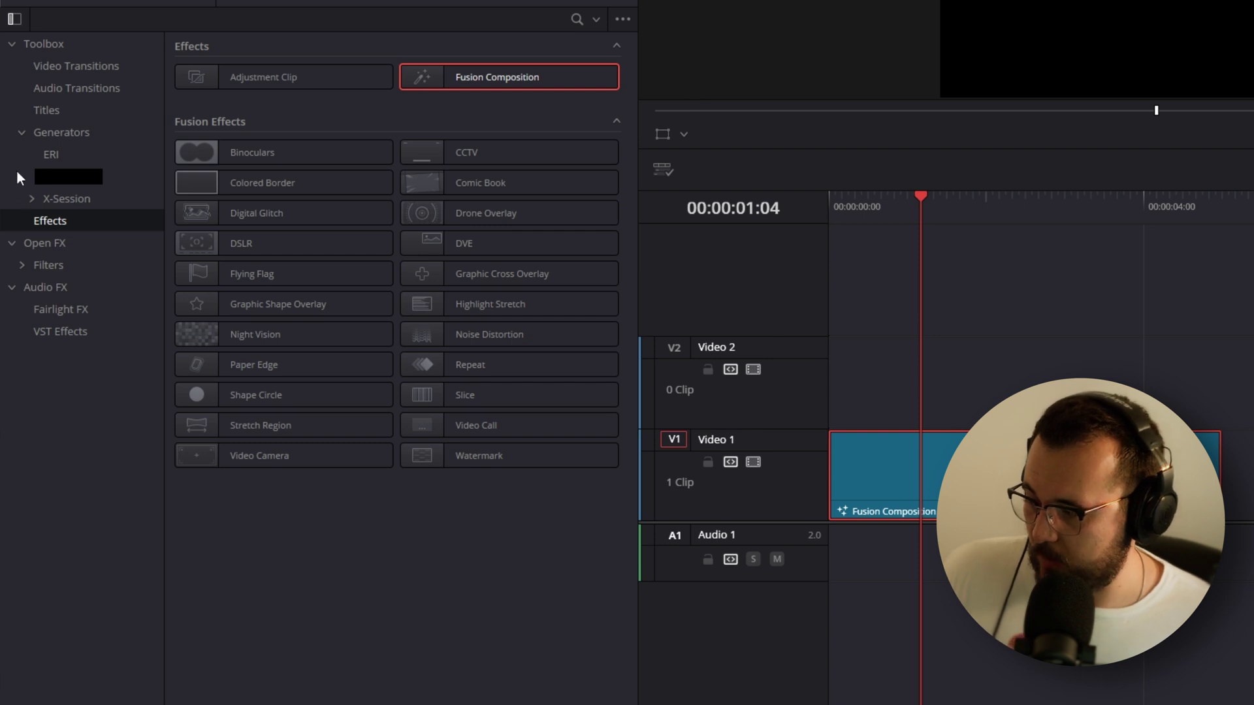
Step: Place the Glitch Text generator from the ERI collection on Video 1 after the Fusion Composition
{"action": "left_click", "coordinate": [56, 151]}
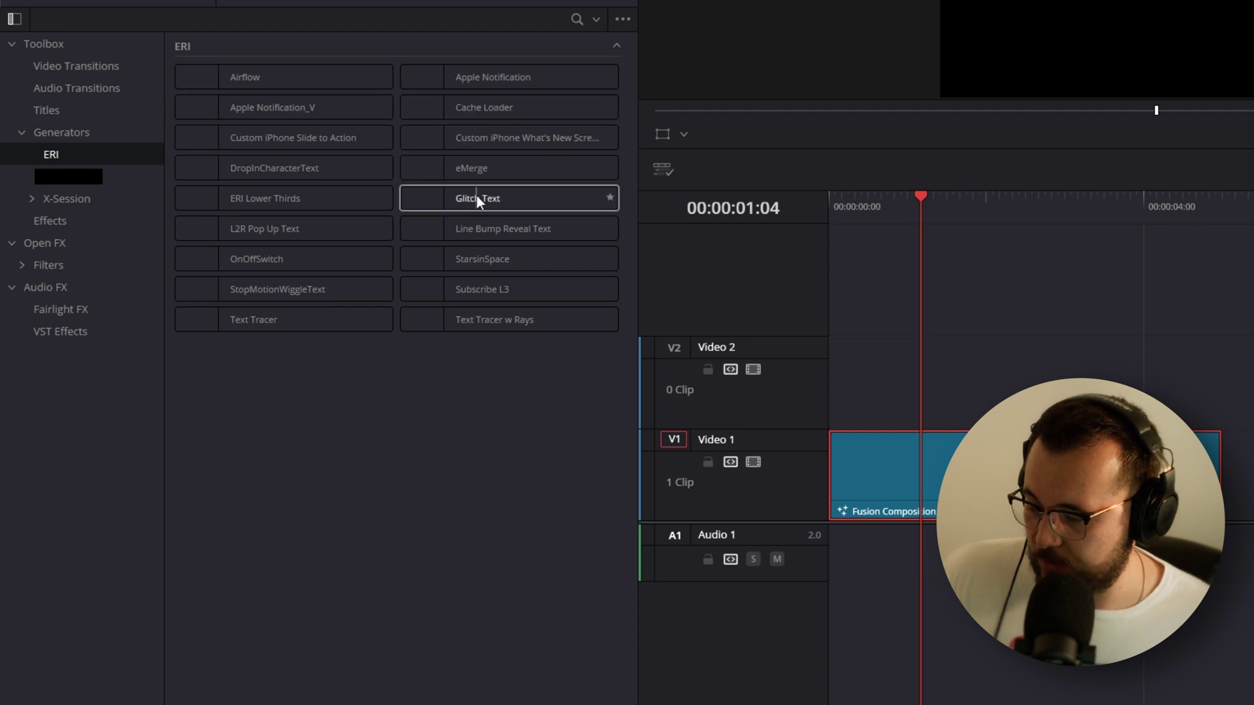
{"action": "left_click_drag", "start_coordinate": [479, 200], "coordinate": [1253, 470]}
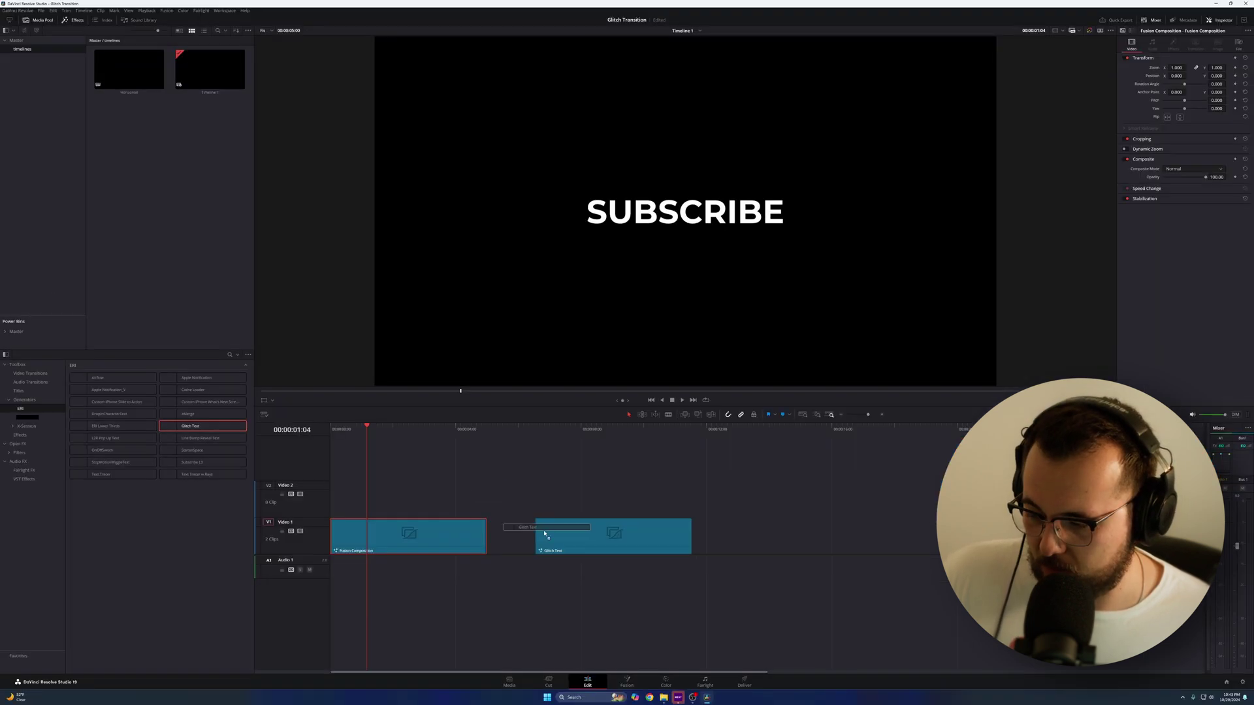
{"action": "left_click_drag", "start_coordinate": [545, 534], "coordinate": [559, 534]}
Step: Play back the SUBSCRIBE glitch animation from around 06:21
{"action": "left_click_drag", "start_coordinate": [559, 429], "coordinate": [536, 431]}
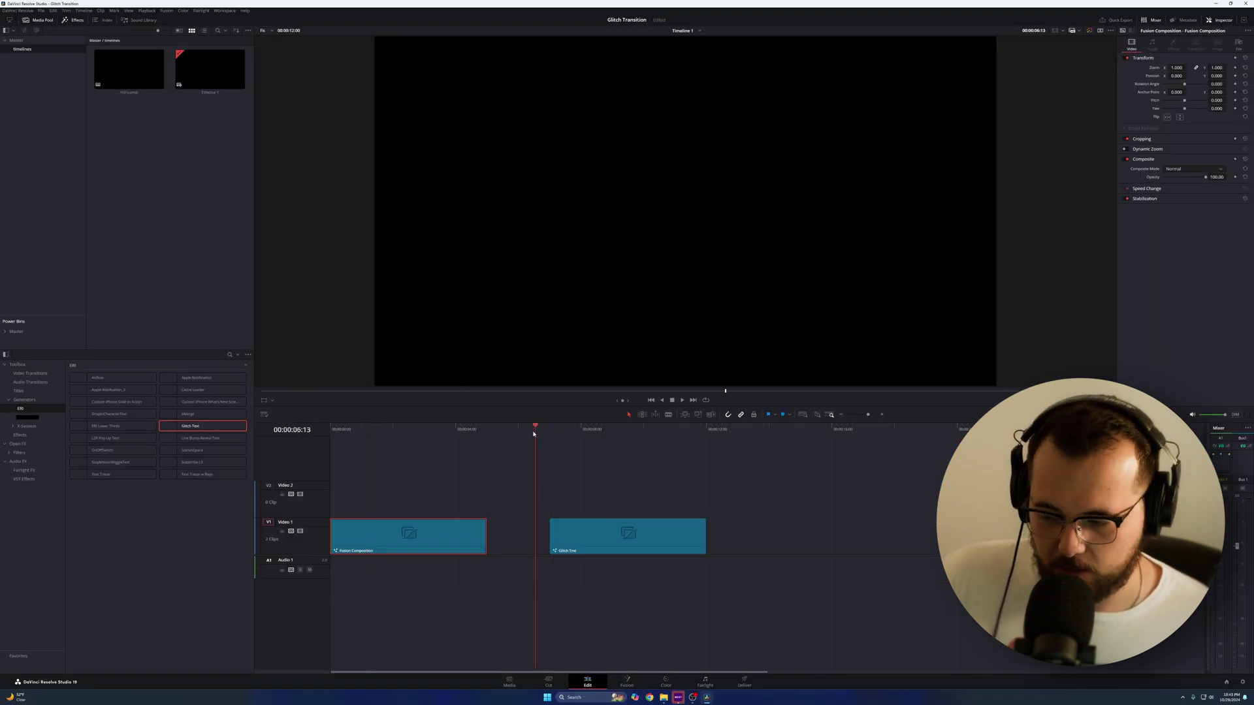
{"action": "key", "text": "space"}
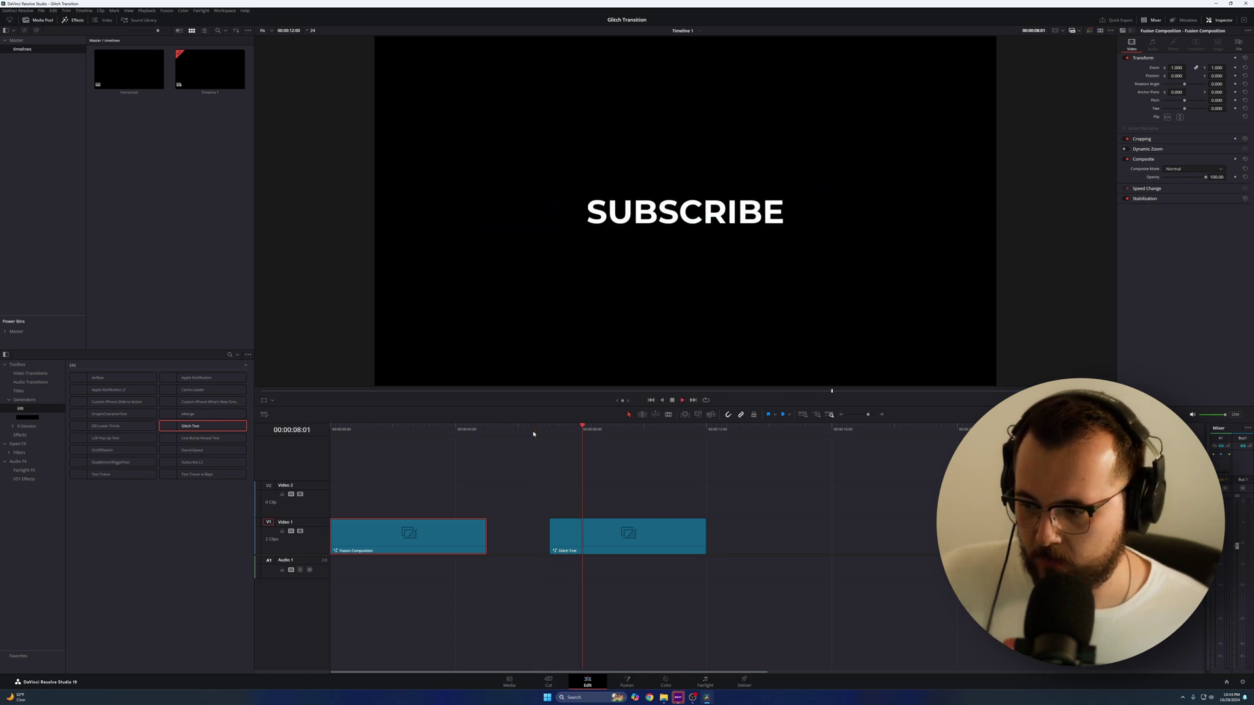
{"action": "key", "text": "space"}
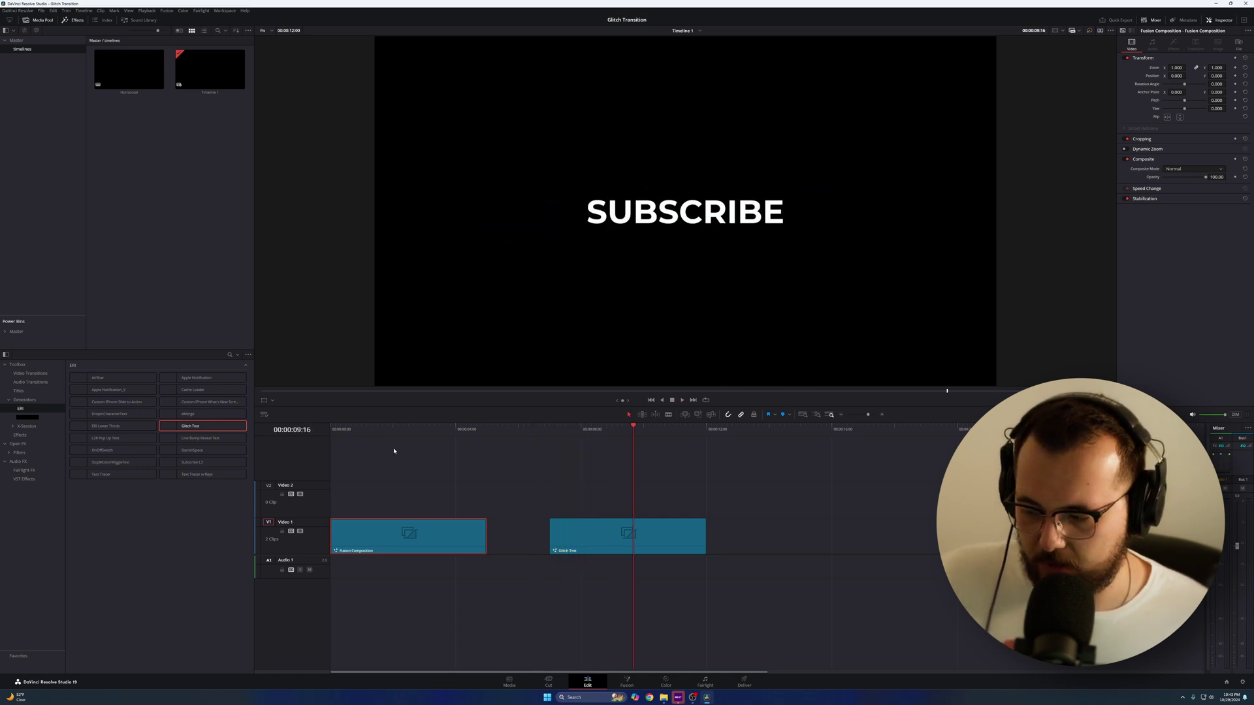
{"action": "left_click", "coordinate": [546, 430]}
{"action": "key", "text": "space"}
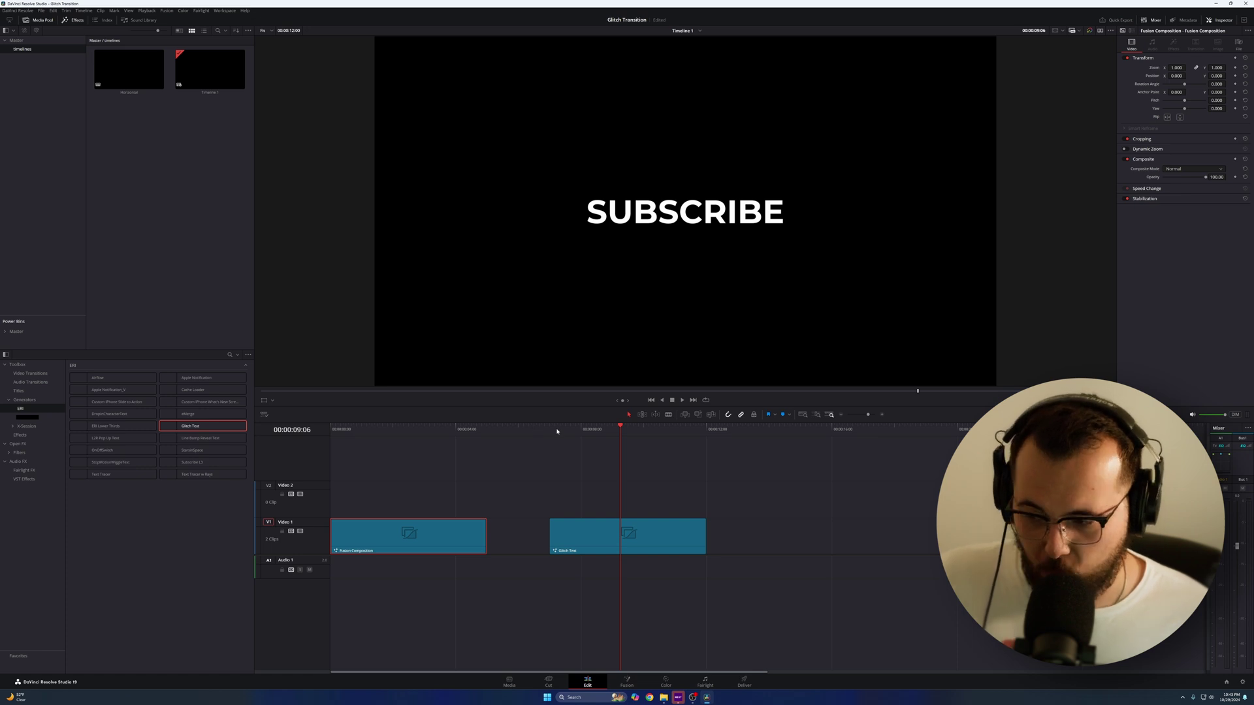
Step: Replace the Glitch Text clip's SUBSCRIBE text with 'like and comment'
{"action": "left_click", "coordinate": [592, 544]}
{"action": "double_click", "coordinate": [1152, 96]}
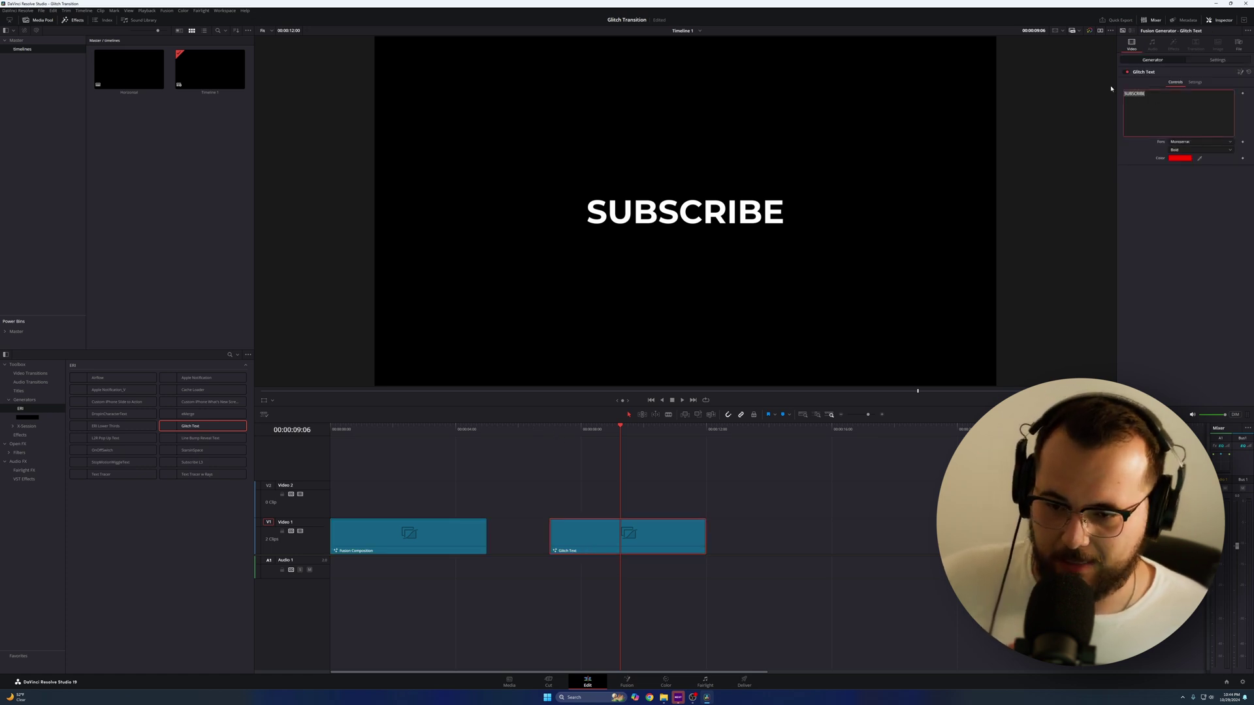
{"action": "type", "text": "like and comment"}
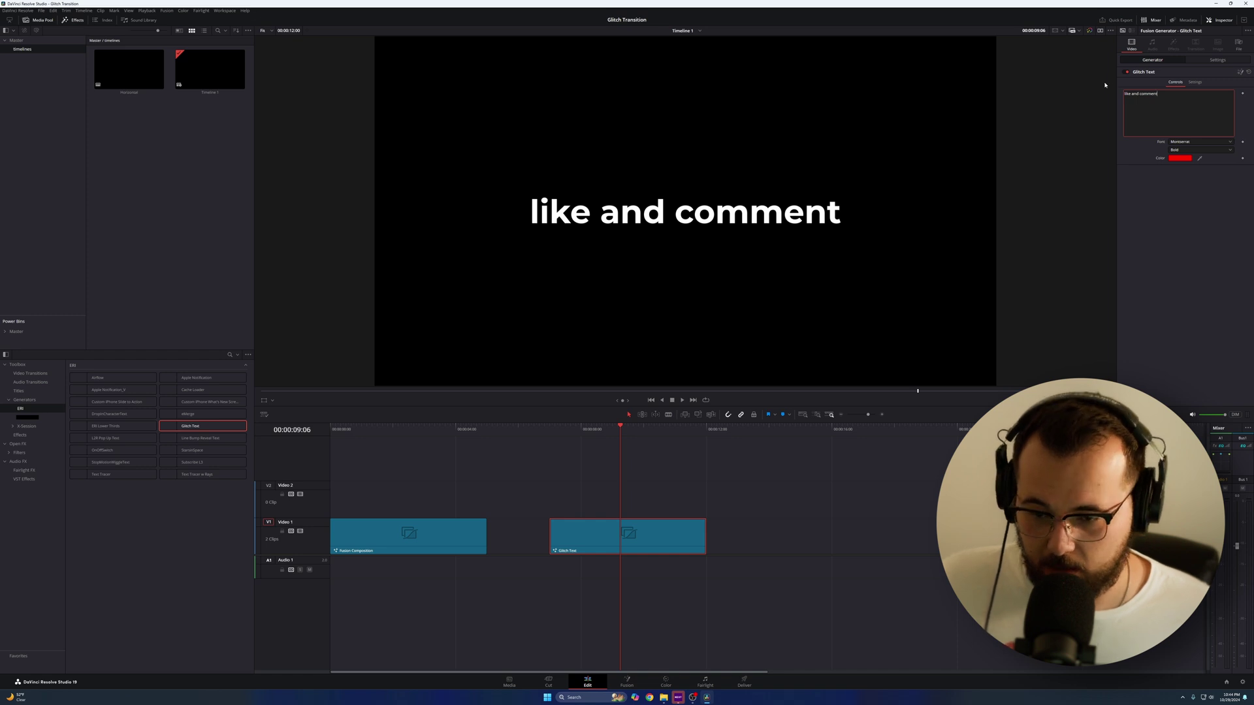
Step: Change the text colour from red to cyan and play it back from about 07:06
{"action": "left_click", "coordinate": [1180, 158]}
{"action": "mouse_move", "coordinate": [656, 307]}
{"action": "left_mouse_down"}
{"action": "mouse_move", "coordinate": [634, 300]}
{"action": "mouse_move", "coordinate": [645, 293]}
{"action": "left_mouse_up"}
{"action": "left_click", "coordinate": [694, 407]}
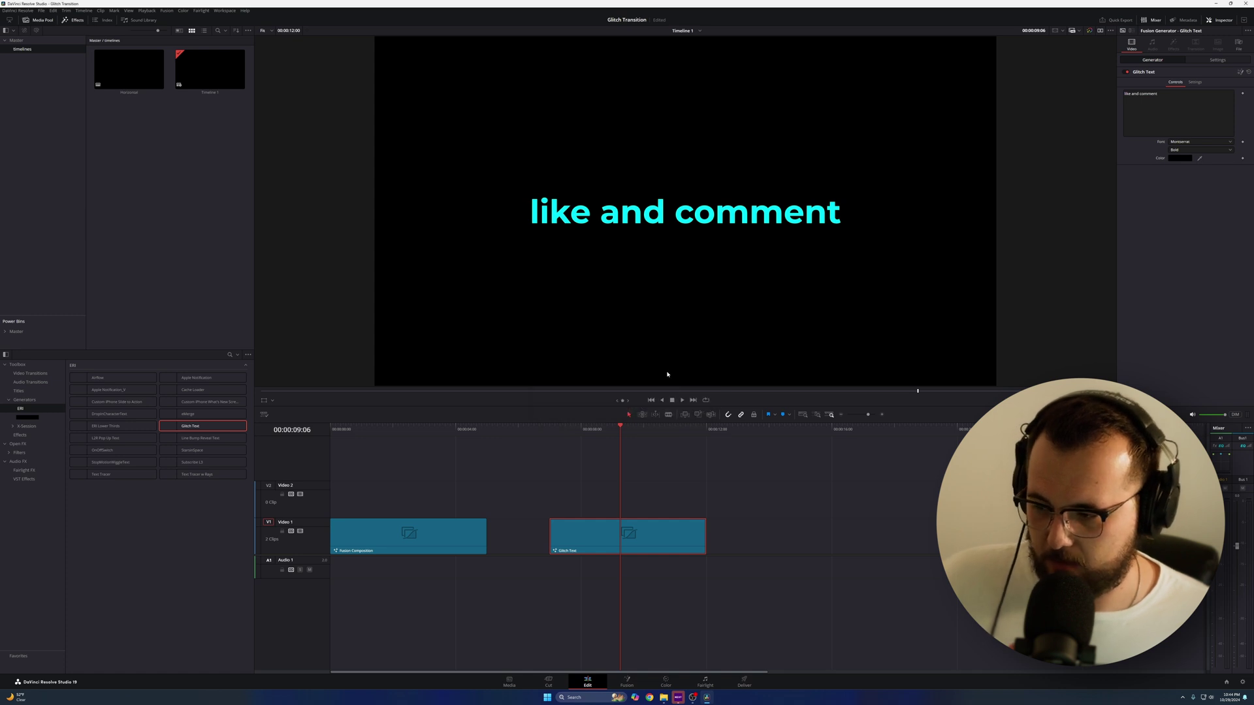
{"action": "left_click_drag", "start_coordinate": [593, 430], "coordinate": [540, 432]}
{"action": "key", "text": "space"}
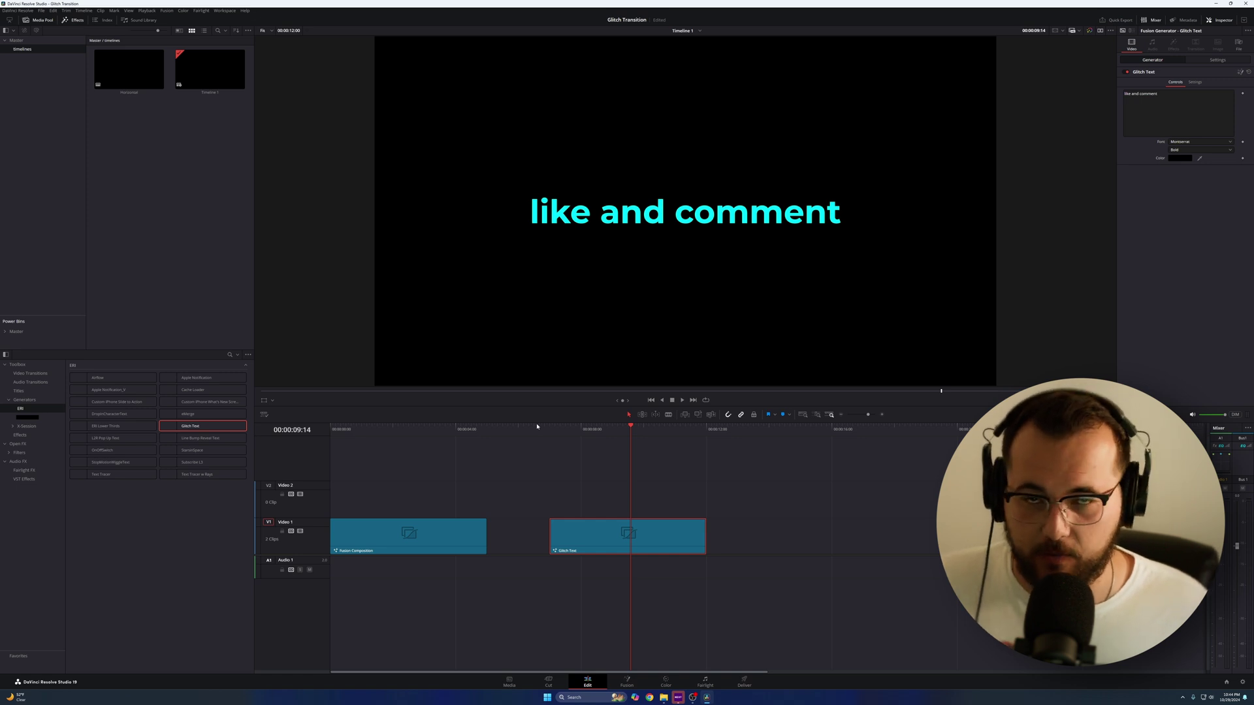
Step: Select the Glitch Text clip on Video 1, closing its context menu without changes
{"action": "right_click", "coordinate": [667, 550]}
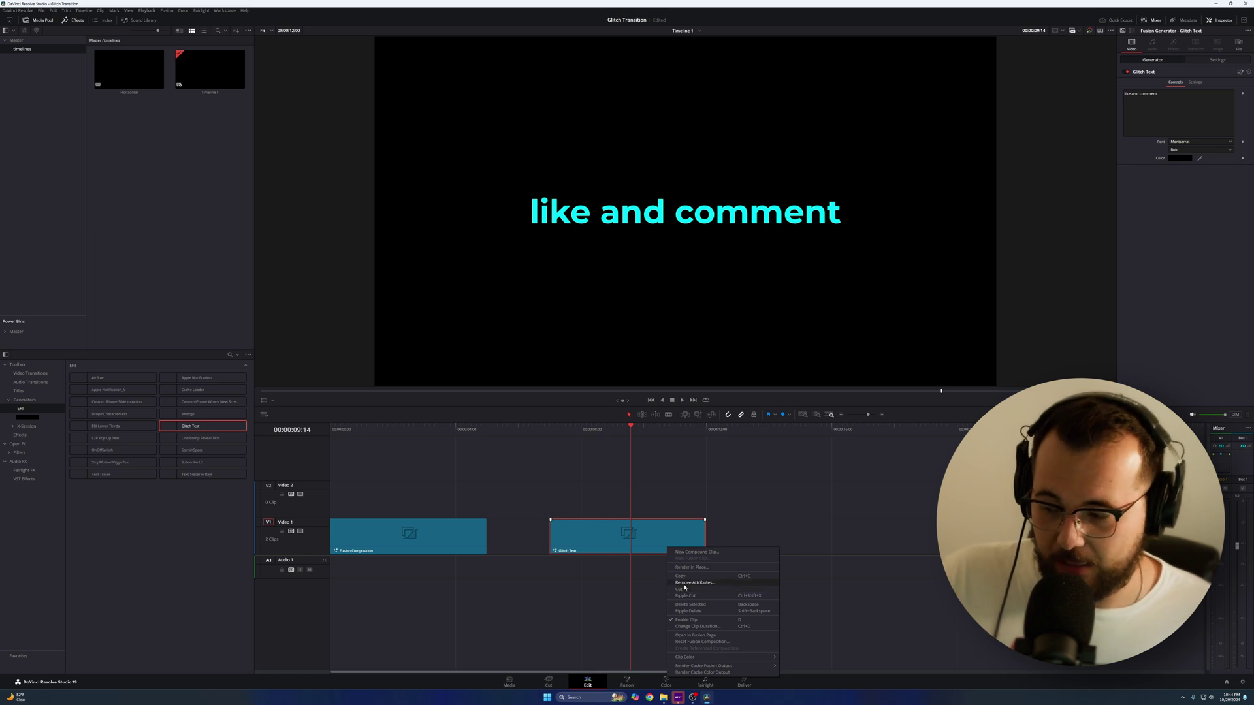
{"action": "left_click", "coordinate": [622, 505]}
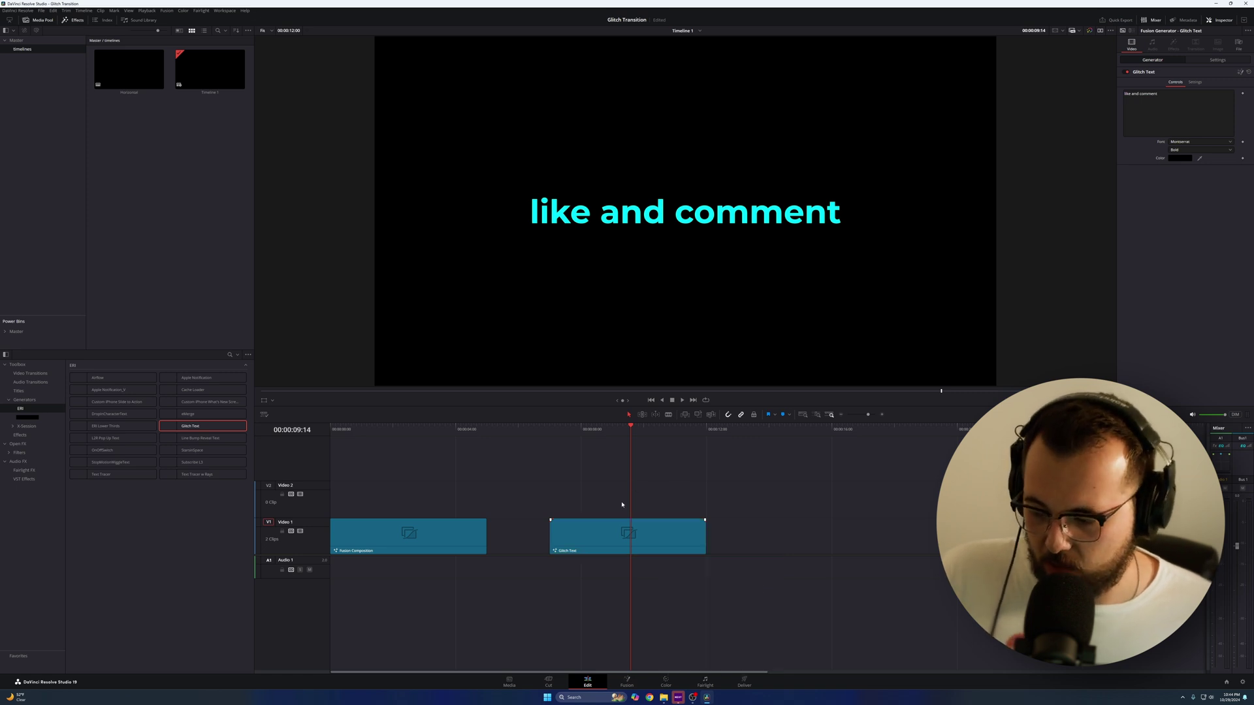
{"action": "left_click", "coordinate": [630, 544]}
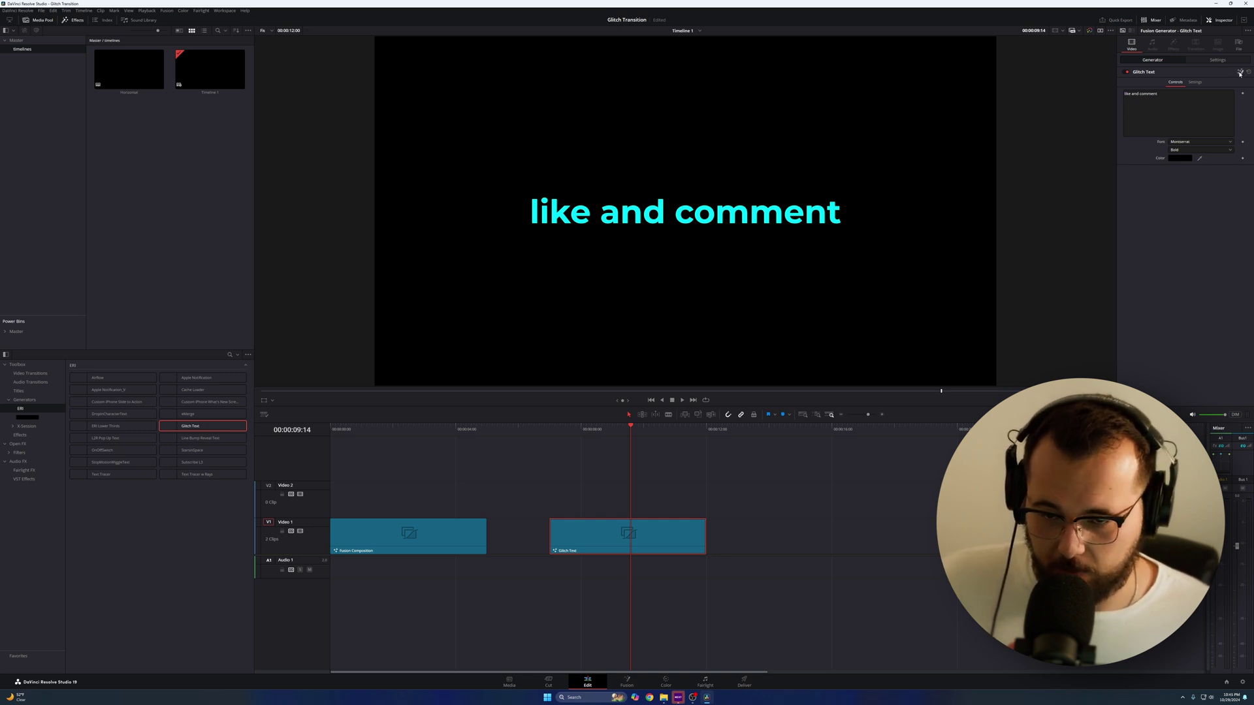
Step: Open the clip in Fusion and expand, then collapse, the GlitchText group to inspect its nodes
{"action": "key", "text": "shift+5"}
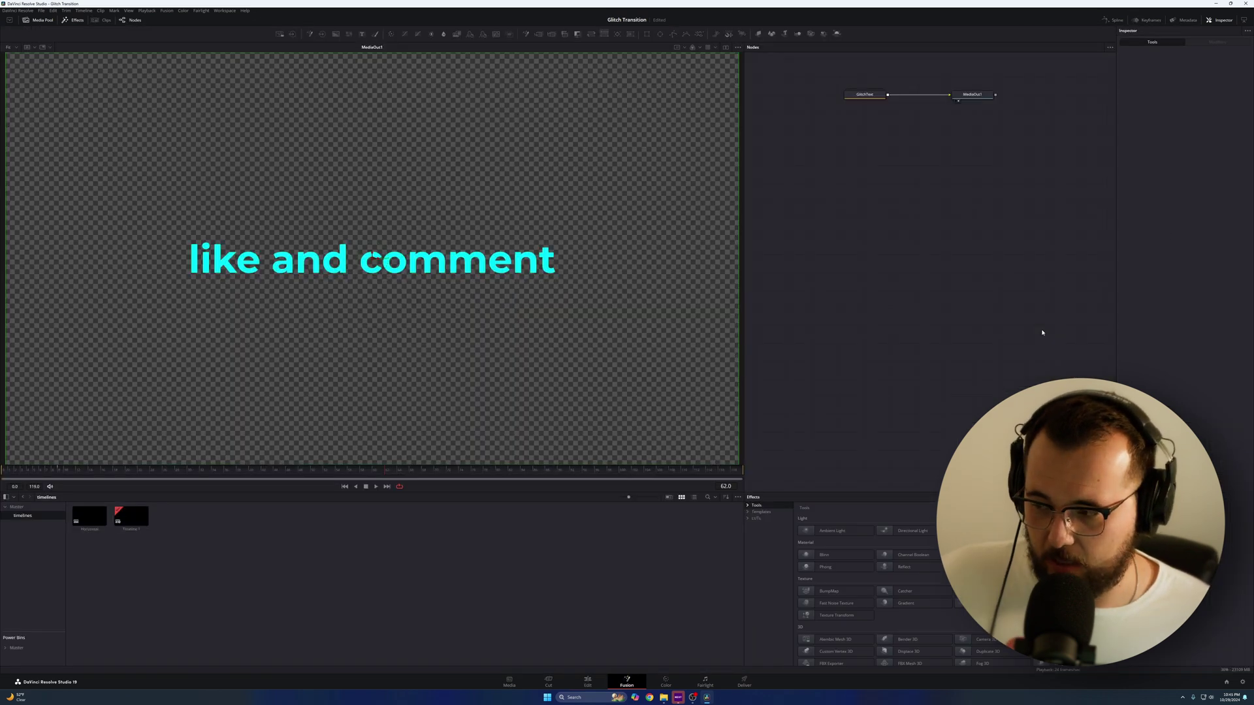
{"action": "left_click_drag", "start_coordinate": [951, 143], "coordinate": [960, 238]}
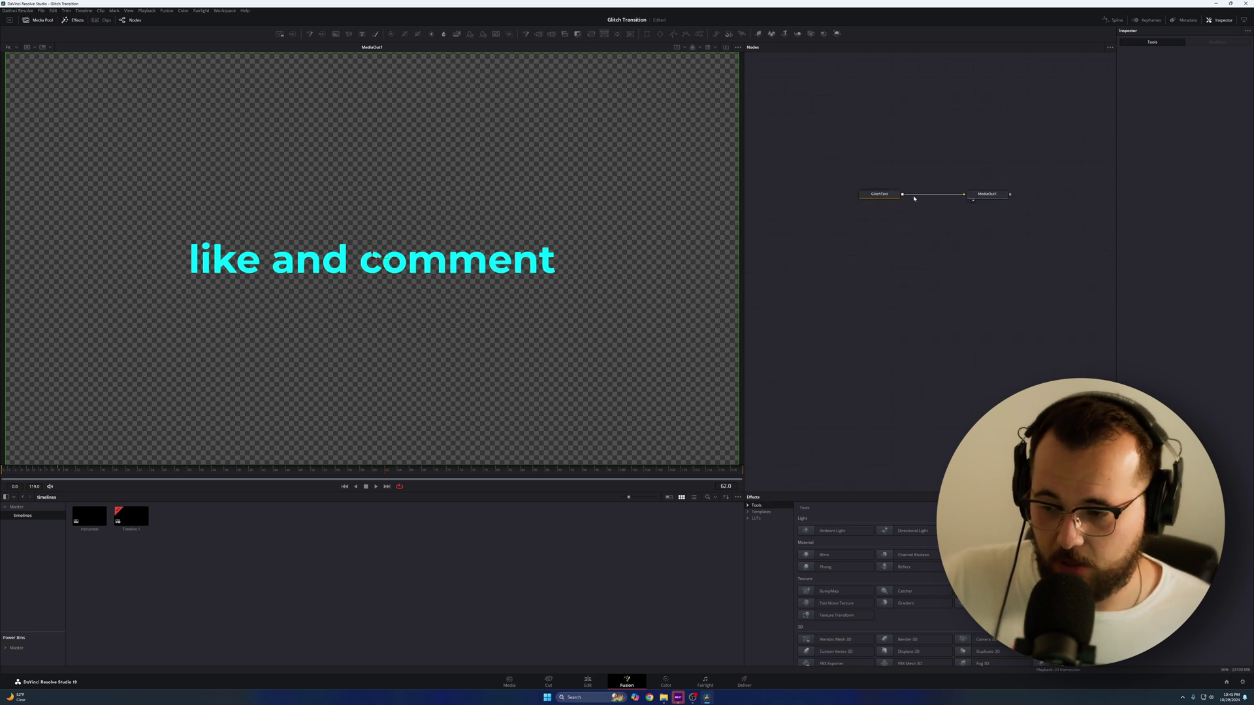
{"action": "left_click", "coordinate": [882, 194]}
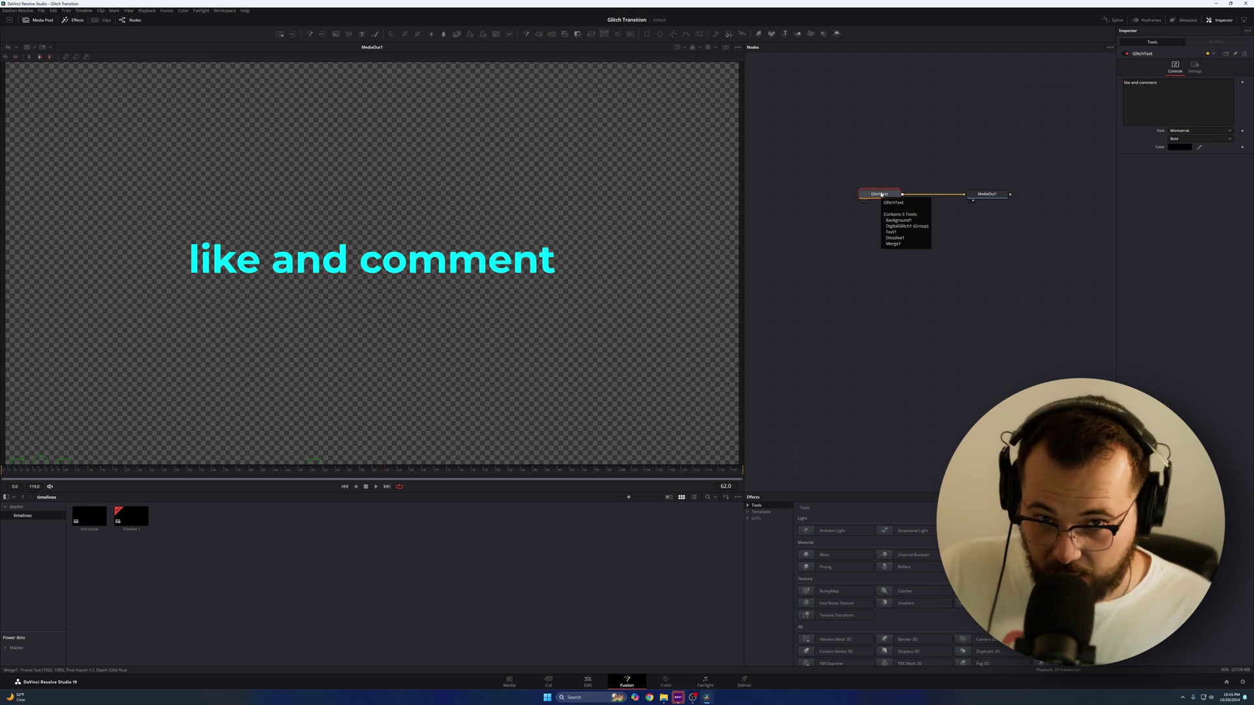
{"action": "double_click", "coordinate": [881, 194]}
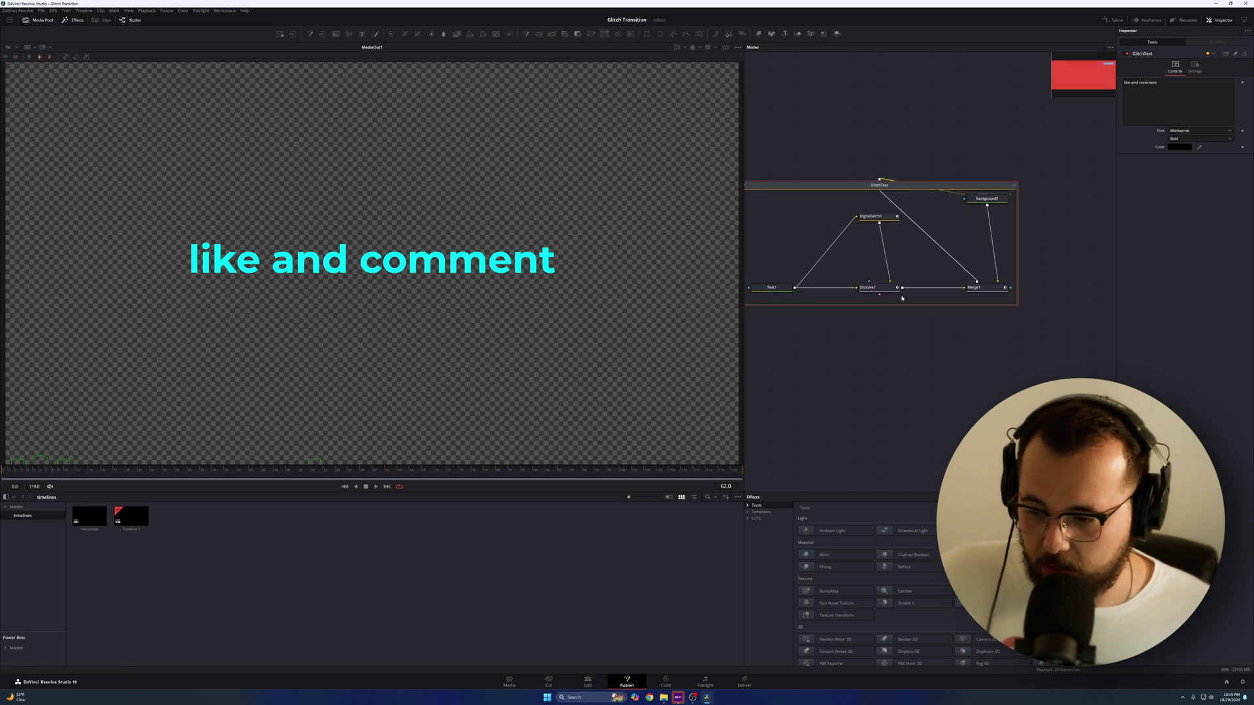
{"action": "left_click_drag", "start_coordinate": [1052, 323], "coordinate": [979, 330]}
{"action": "double_click", "coordinate": [843, 190]}
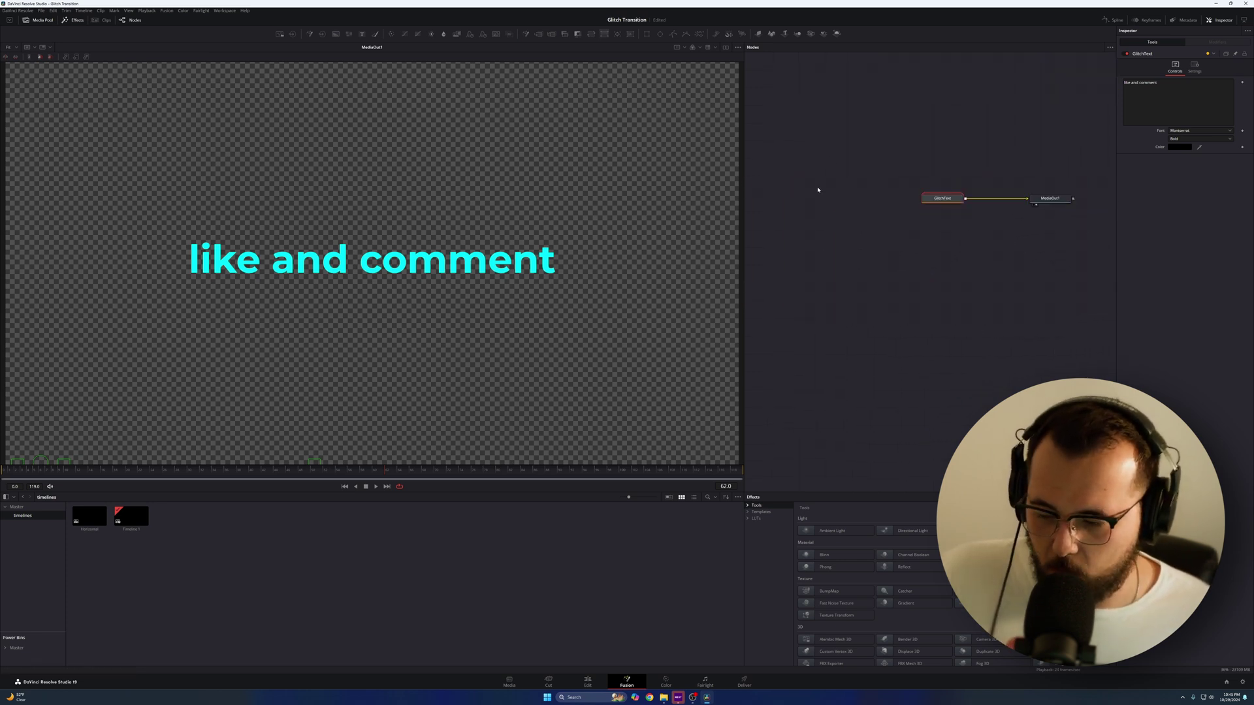
Step: Ungroup the GlitchText node into separate nodes and return to the Edit page's text field
{"action": "right_click", "coordinate": [954, 196]}
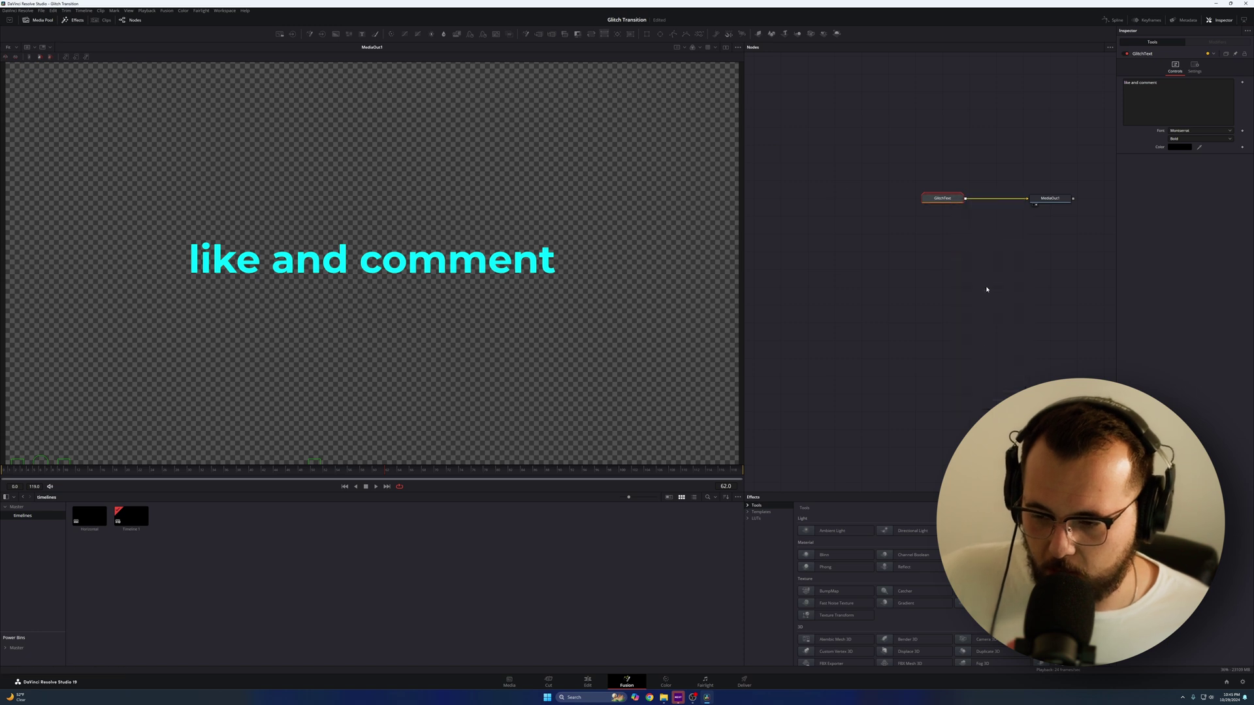
{"action": "left_click", "coordinate": [987, 289]}
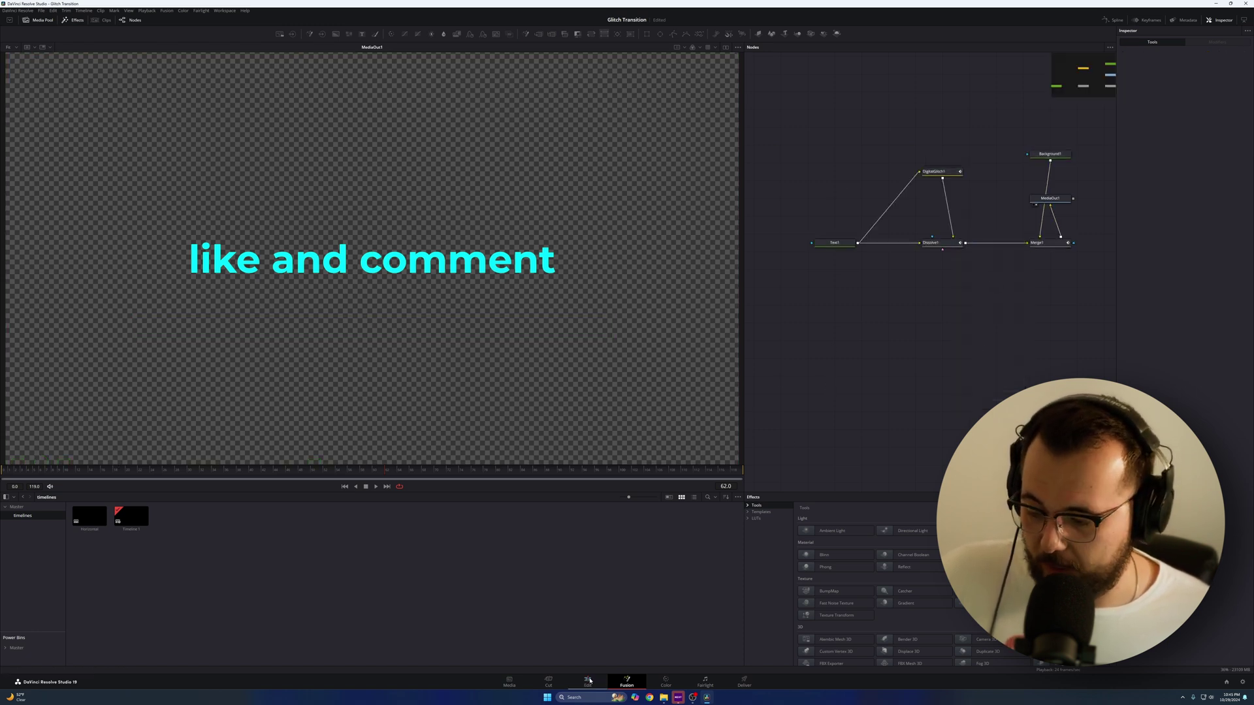
{"action": "key", "text": "shift+4"}
{"action": "left_click", "coordinate": [1163, 106]}
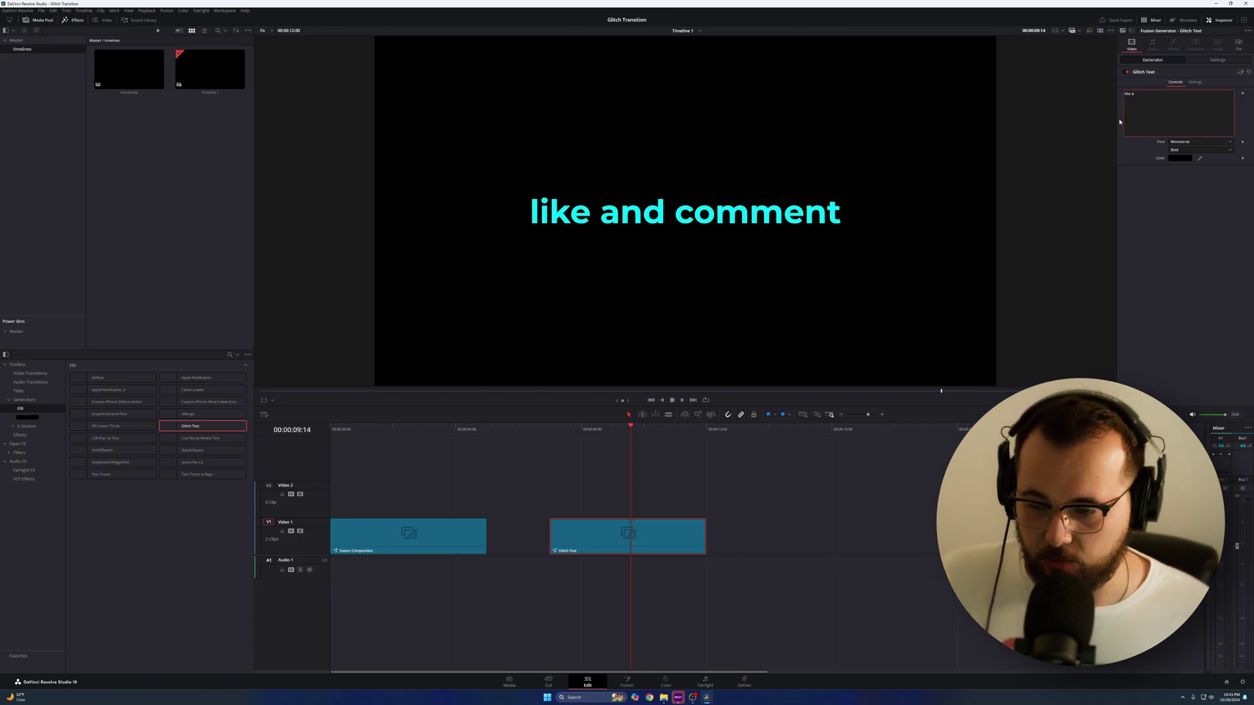
Step: Restore the clip text to SUBSCRIBE and close the colour picker unchanged
{"action": "left_click", "coordinate": [1158, 236]}
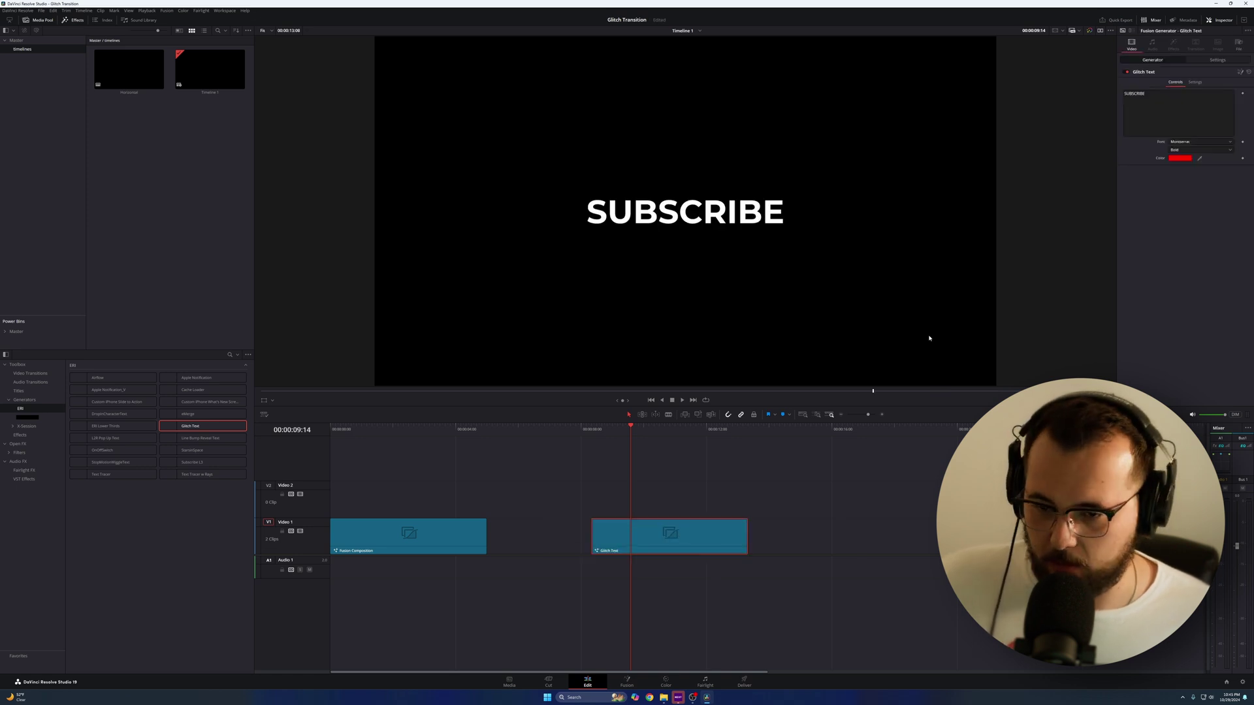
{"action": "left_click", "coordinate": [1179, 158]}
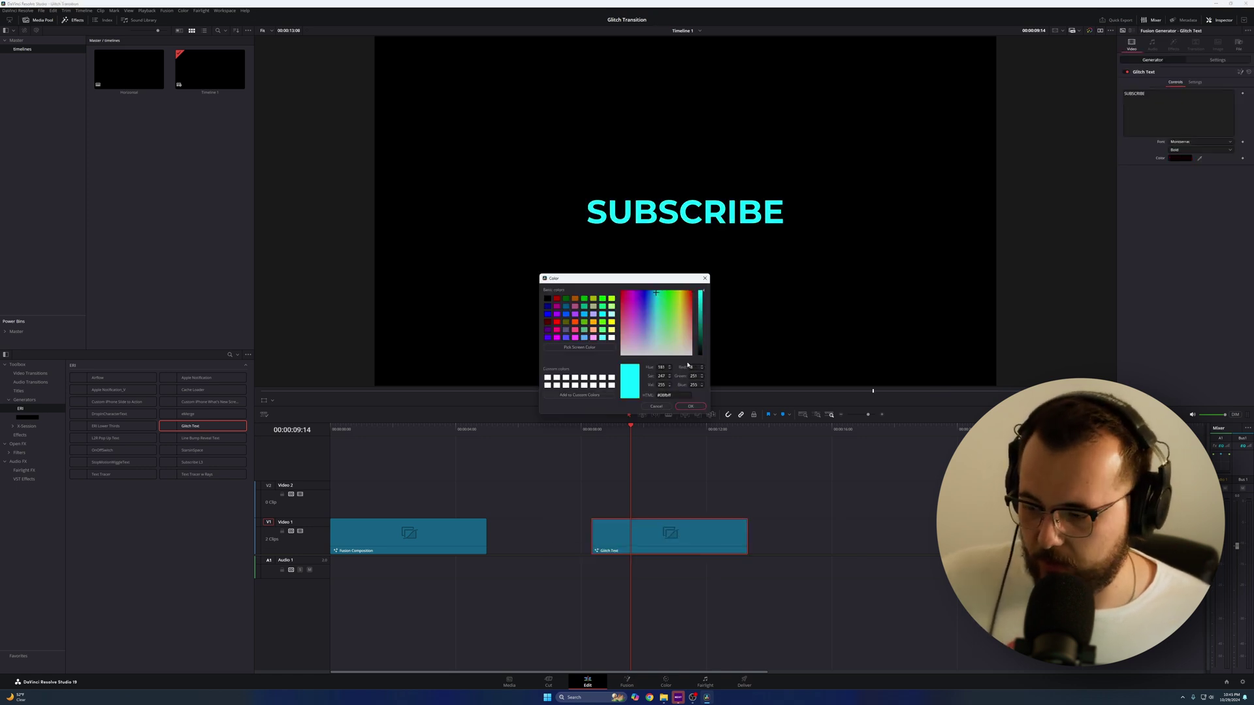
{"action": "key", "text": "Return"}
Step: Expand the GlitchText group on the Fusion page to reveal its inner nodes
{"action": "right_click", "coordinate": [665, 537]}
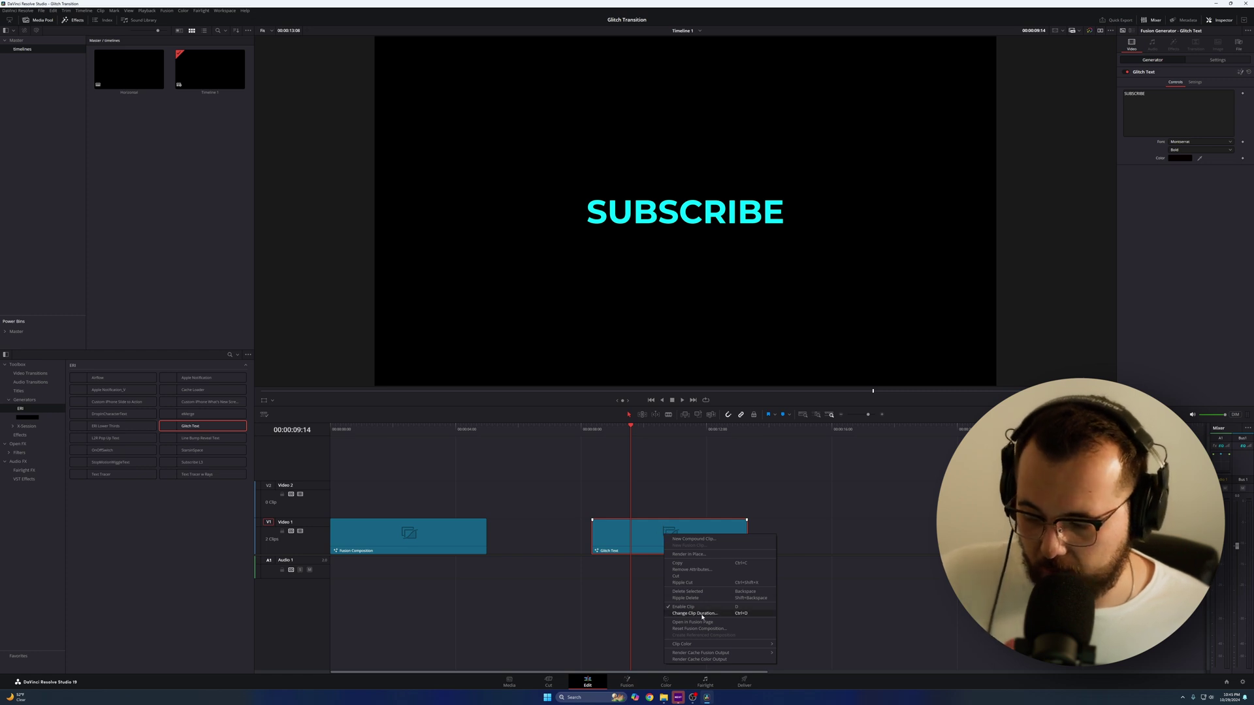
{"action": "key", "text": "Escape"}
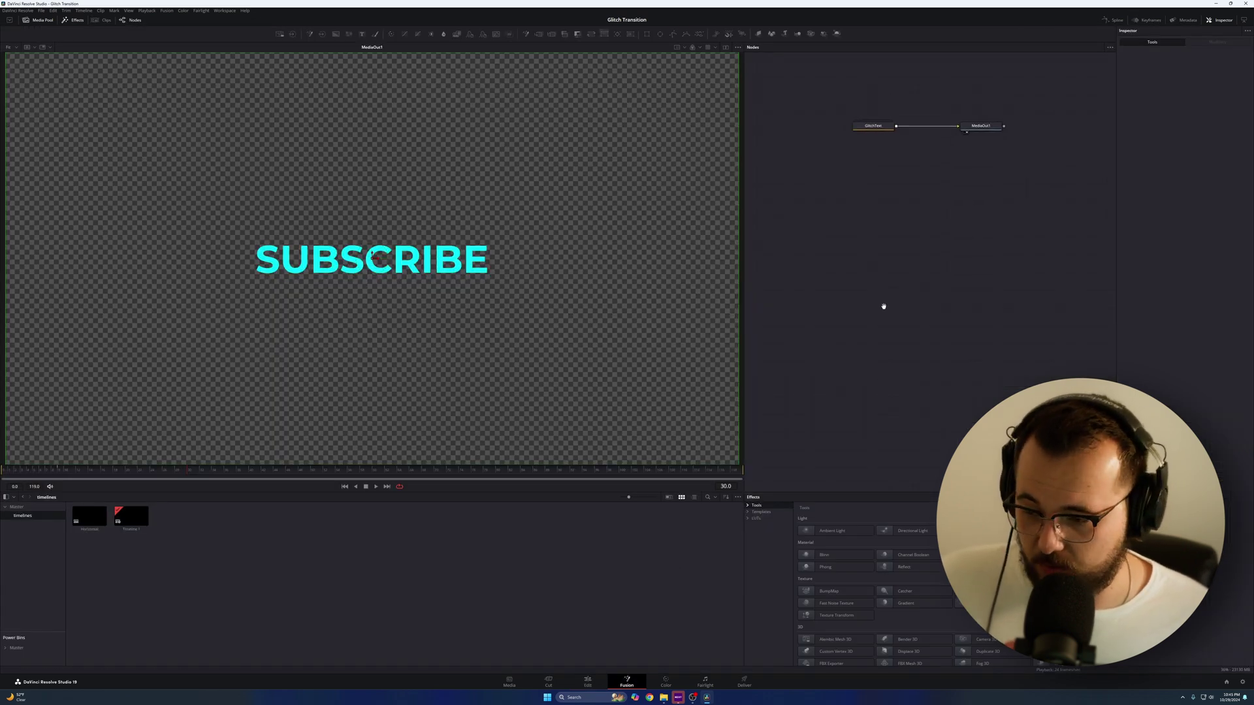
{"action": "double_click", "coordinate": [879, 185]}
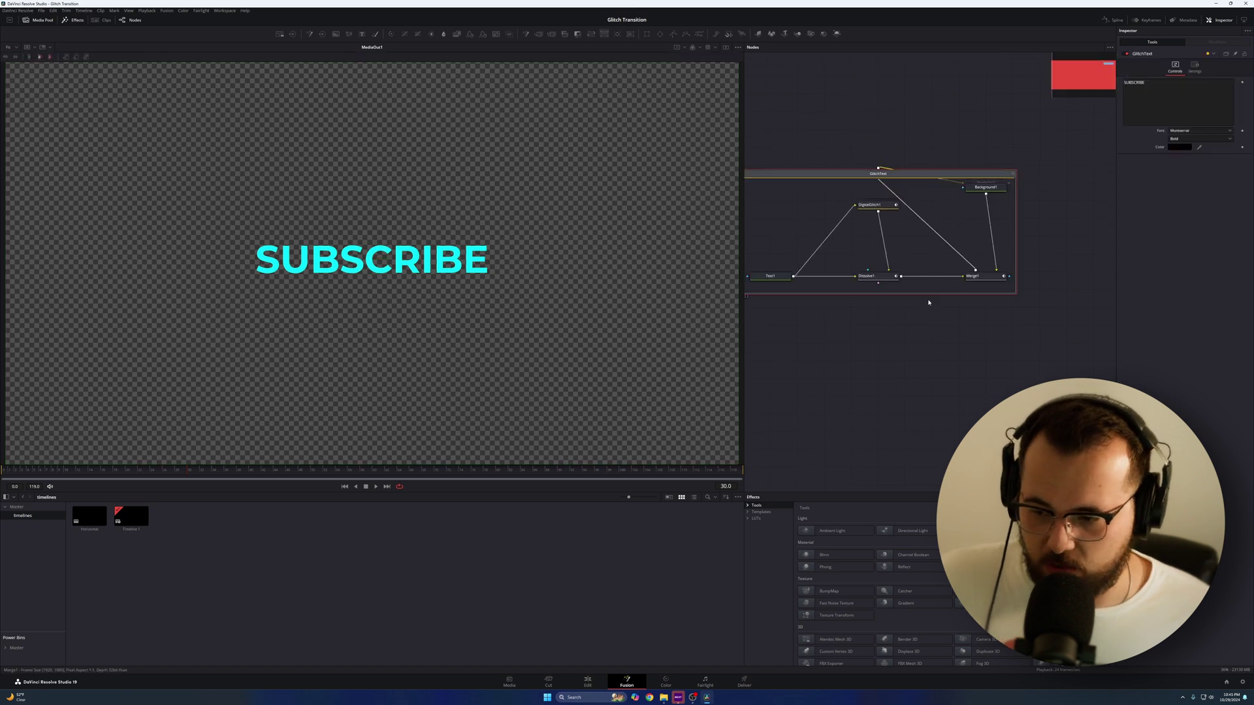